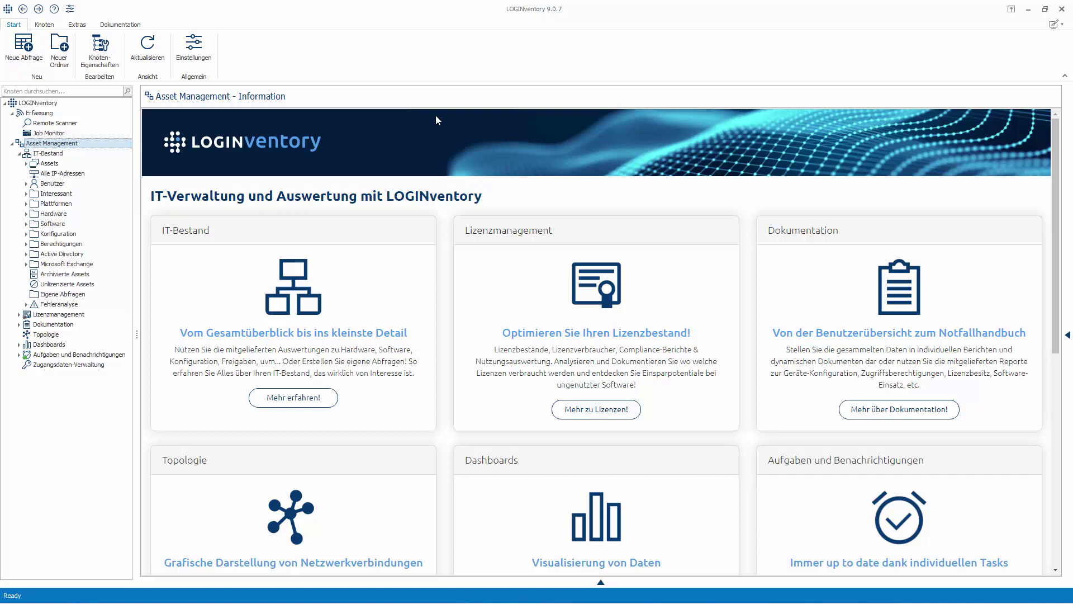
Step: View the Assets inventory and the Benutzer list under IT-Bestand
left_click(50, 163)
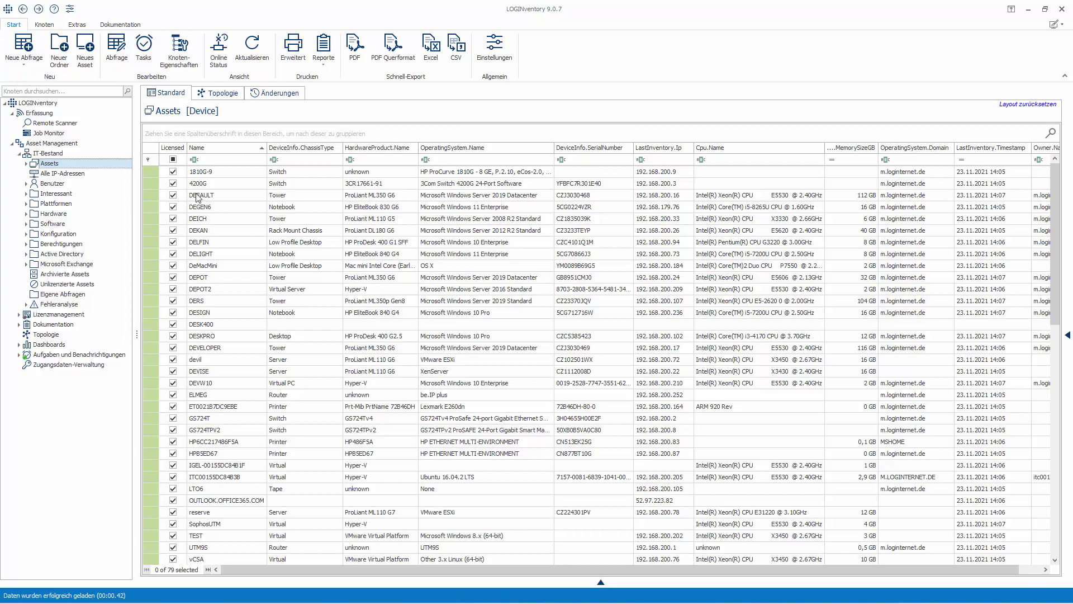
left_click(55, 184)
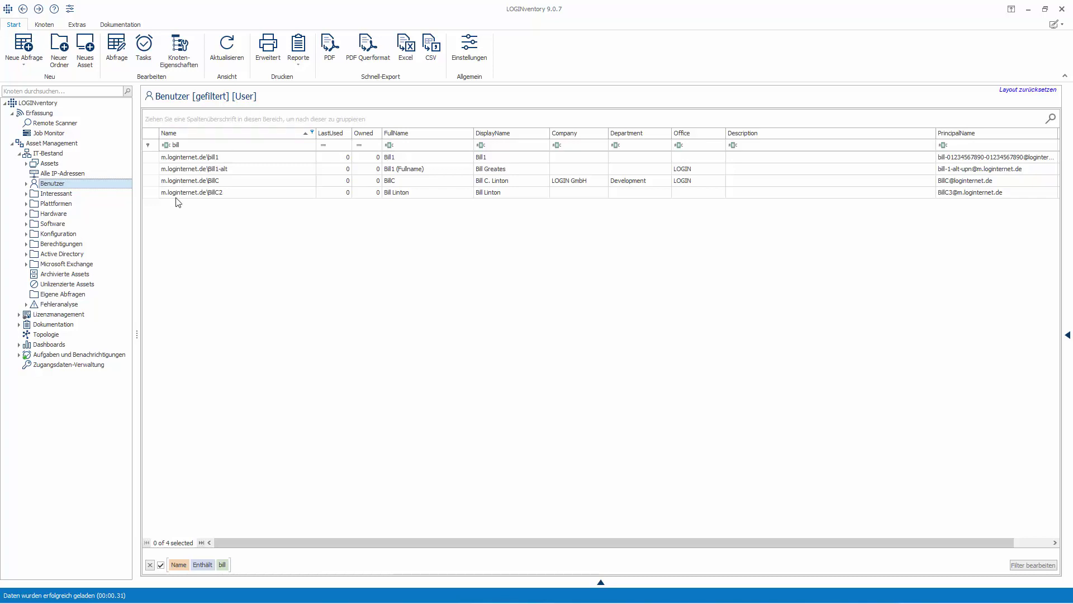
Step: Open AD-Konten in the Active Directory folder and review the filtered accounts' logon, department and password details
left_click(26, 254)
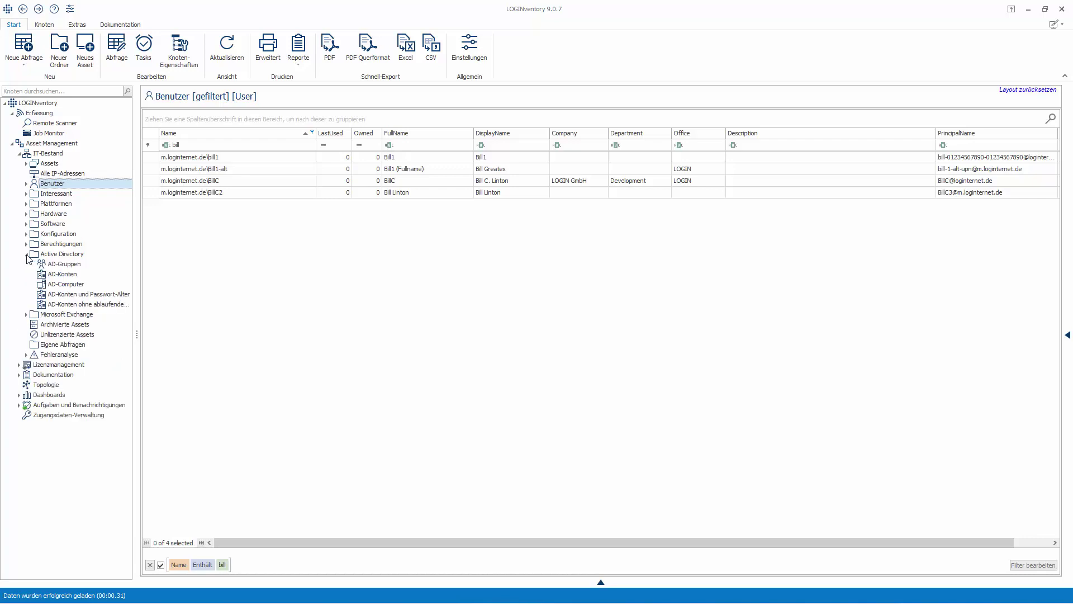
left_click(61, 275)
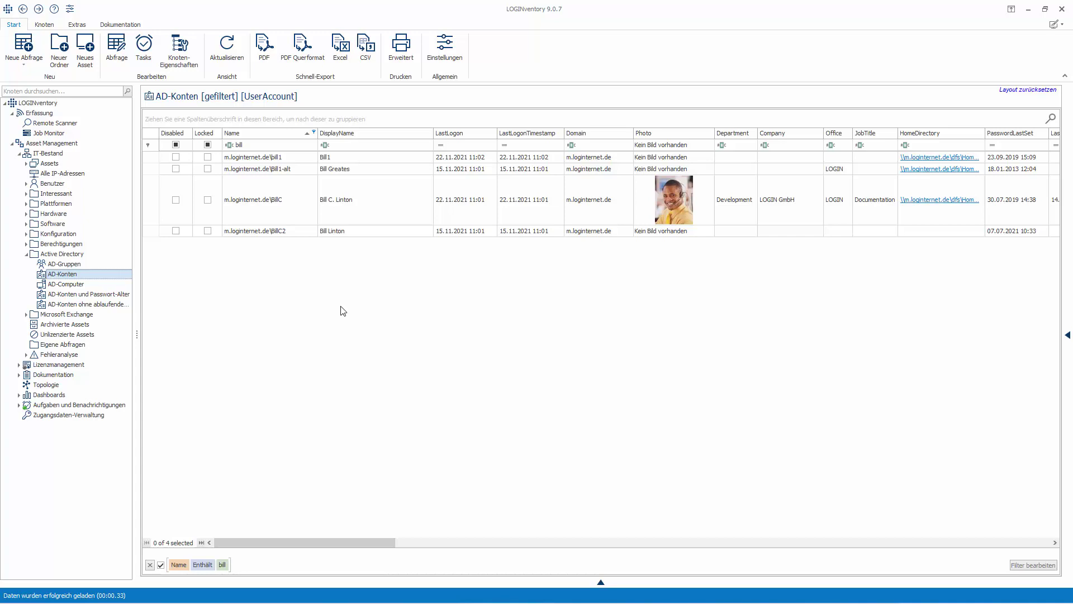
left_click_drag(270, 538, 182, 522)
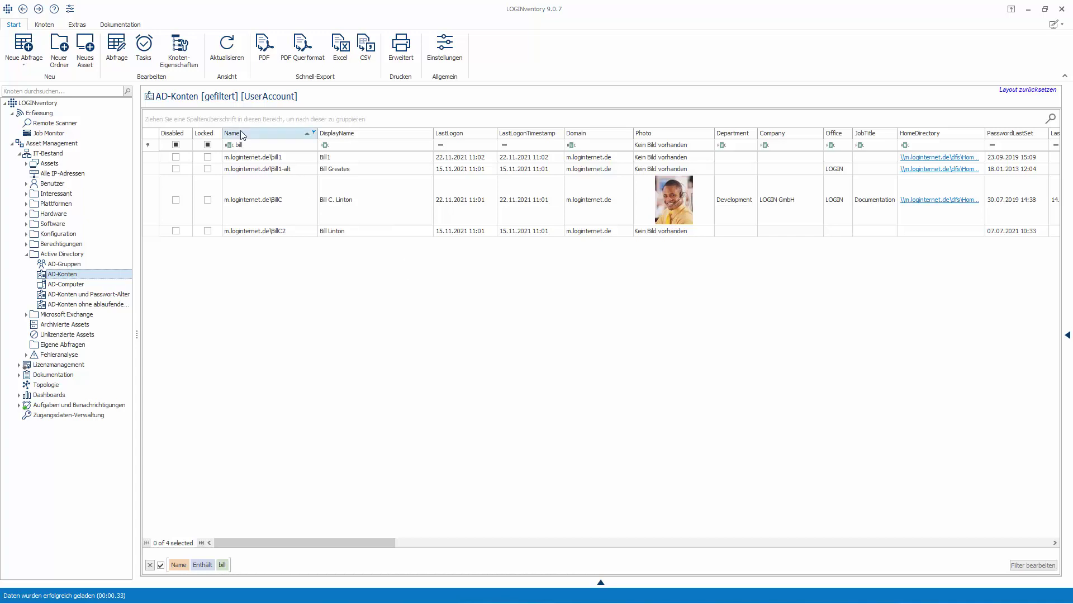
left_click_drag(268, 161, 265, 211)
left_click(265, 231)
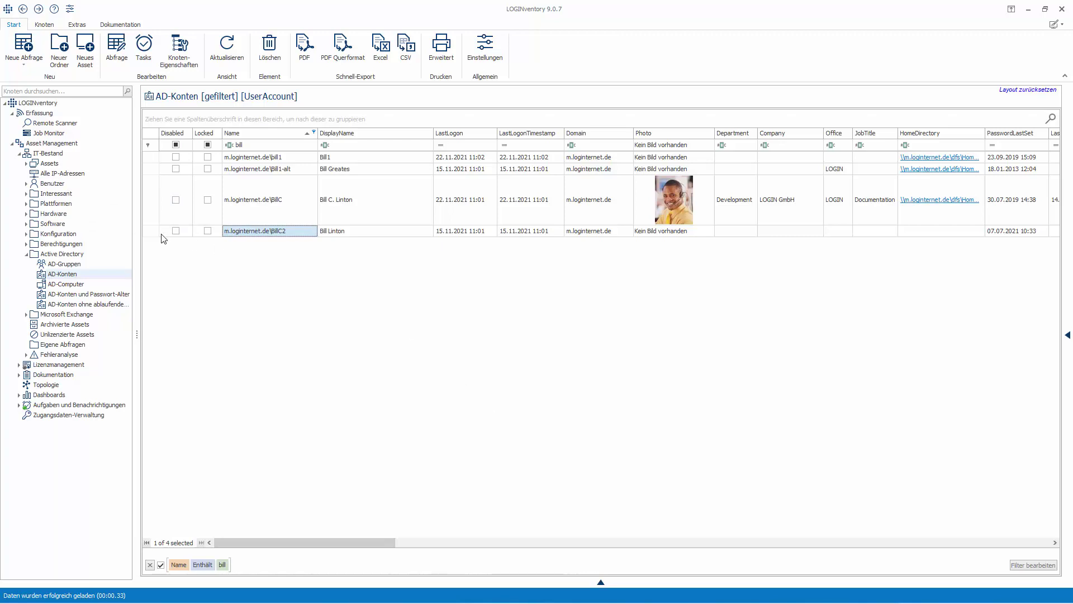
Step: Open the Development department user's report from Benutzer and review the account status, administrator rights, group memberships and published apps
left_click(54, 186)
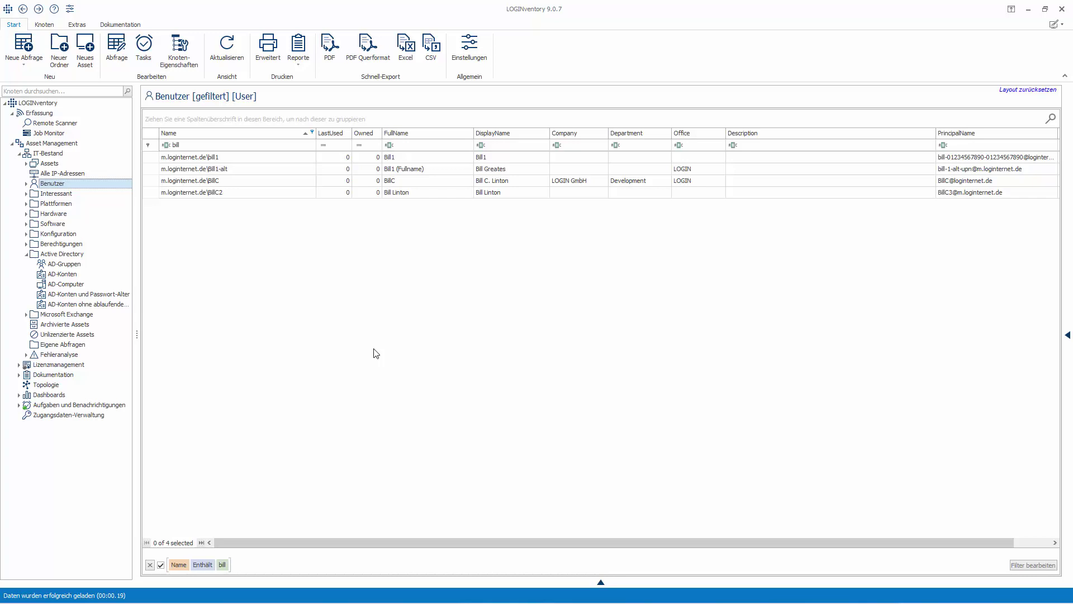
double_click(212, 183)
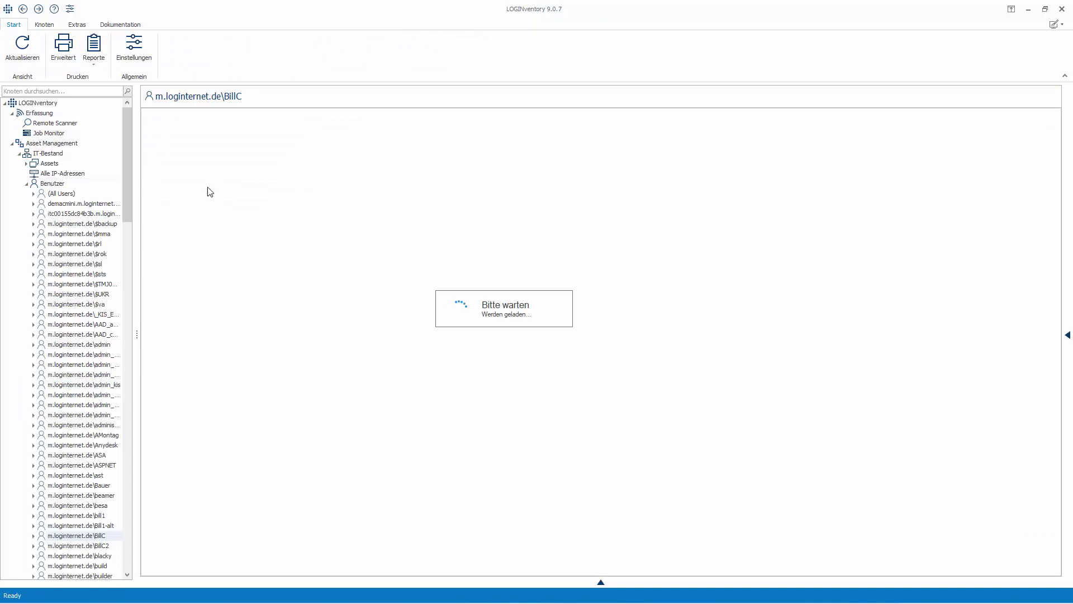
scroll(119, 281, "down", 4)
scroll(128, 277, "down", 5)
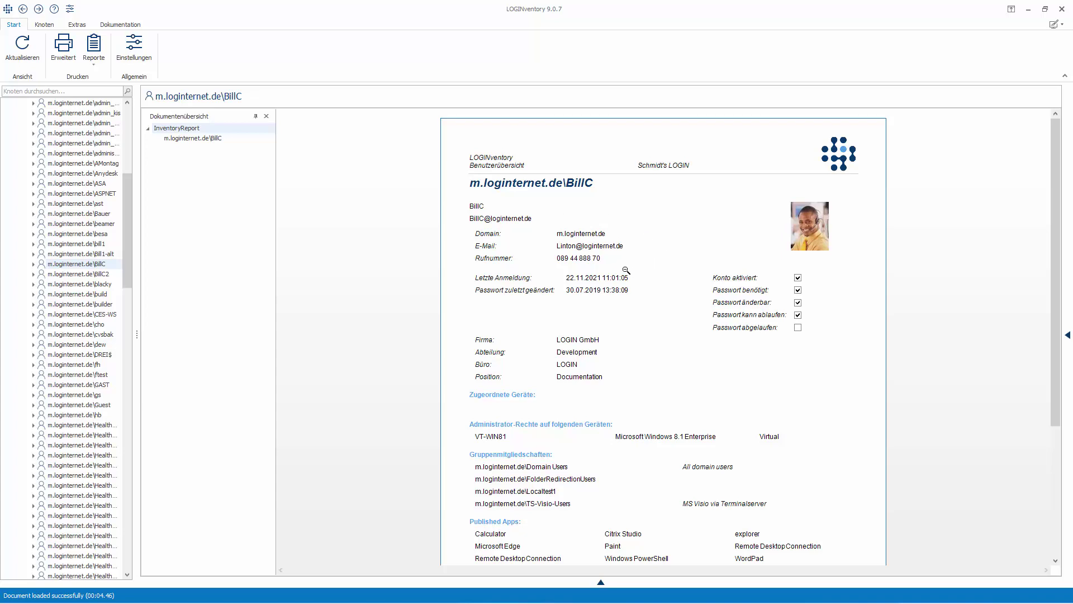
scroll(626, 270, "down", 3)
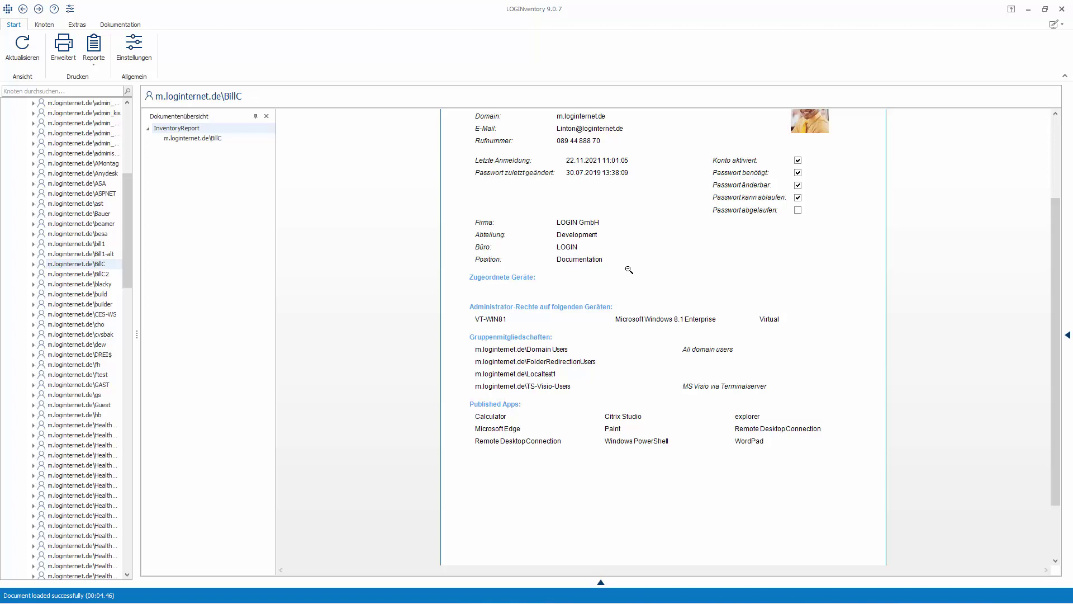
scroll(630, 268, "up", 1)
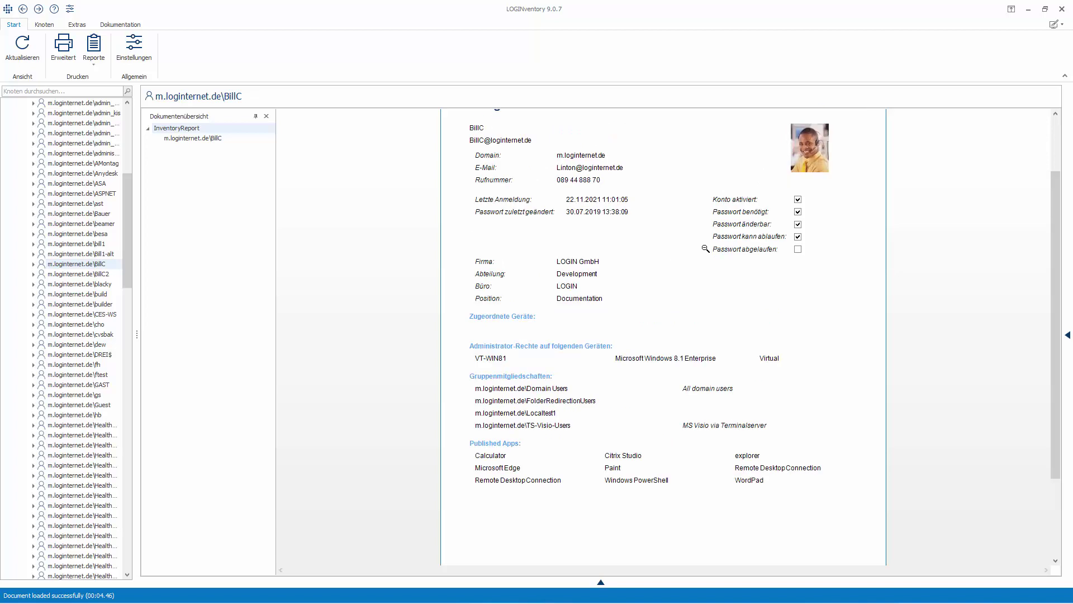
scroll(726, 241, "up", 1)
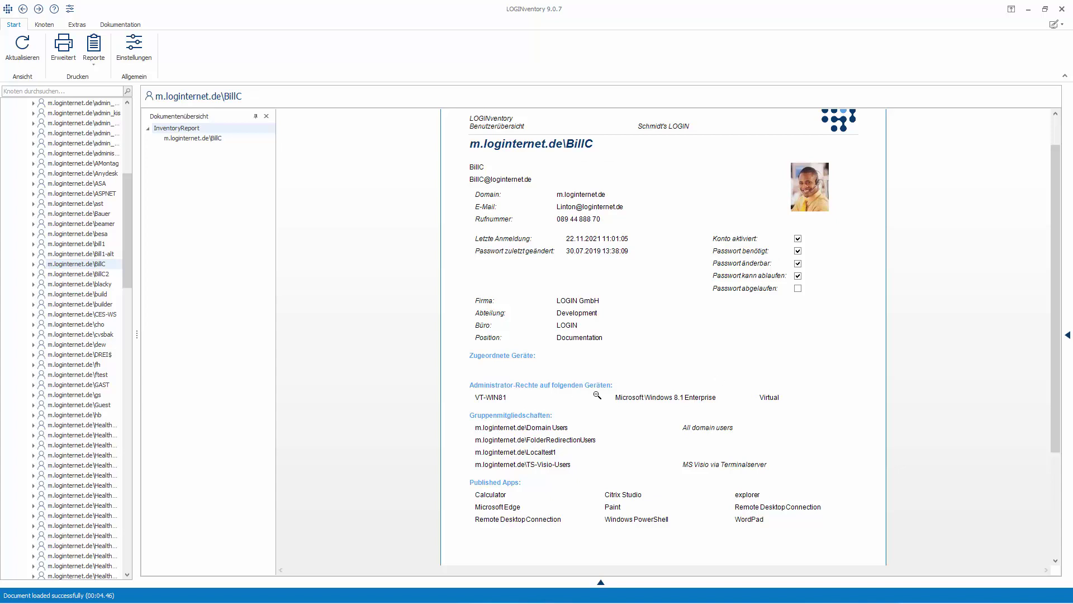
Step: Expand this user's node in a widened navigation tree and view the AD-Gruppen and Administrator-Rechte lists
left_click(34, 265)
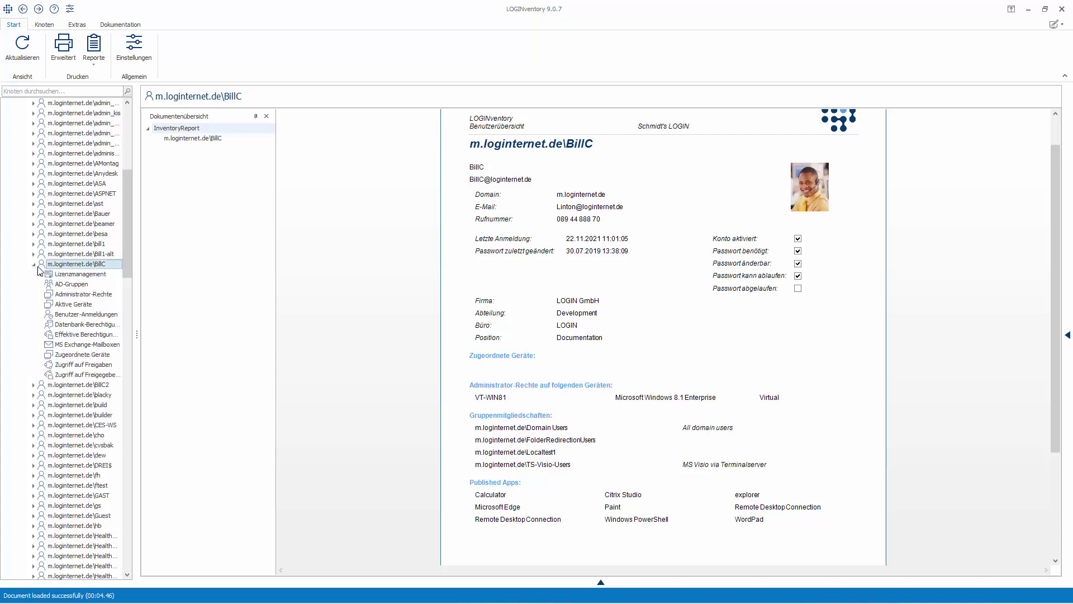
left_click_drag(136, 235, 183, 234)
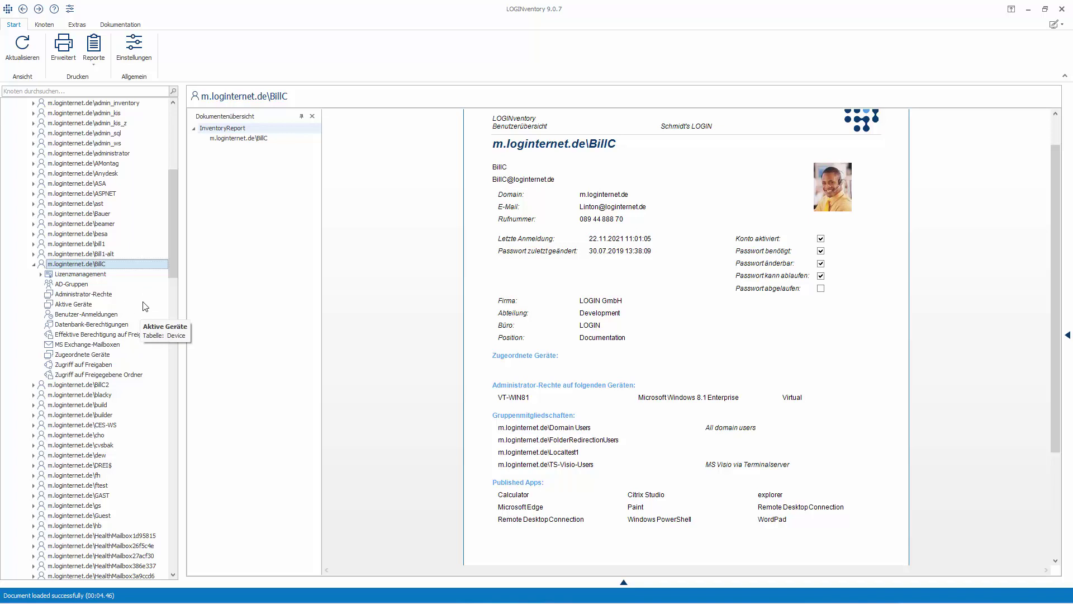
left_click(72, 285)
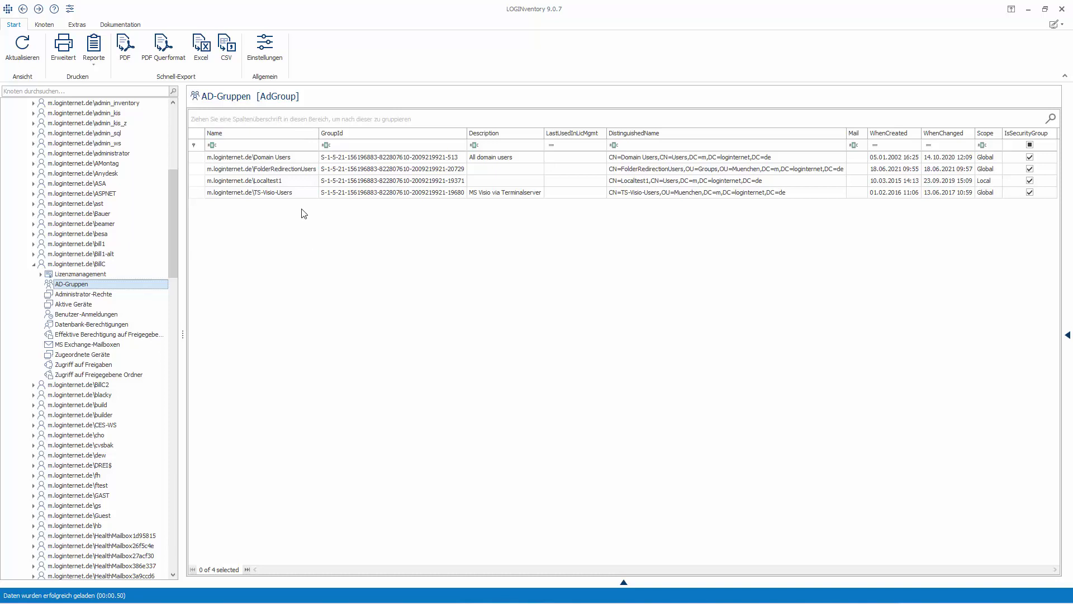
left_click(104, 294)
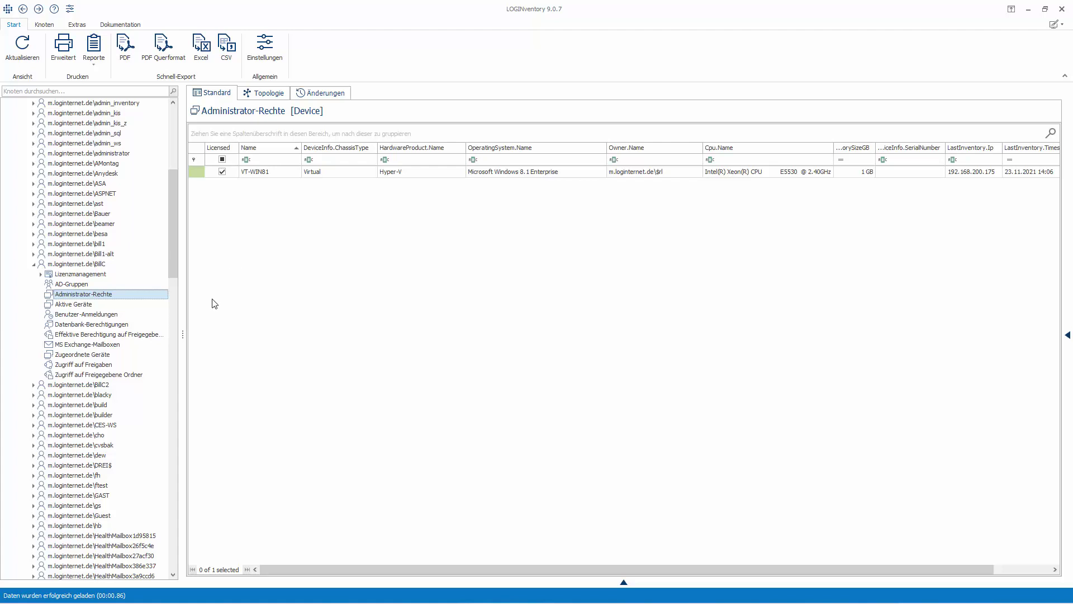
Step: Recalculate the user's effective permissions on shared folders on the server and refresh the Effektive Berechtigung auf Freigegebene Ordner list
left_click(86, 335)
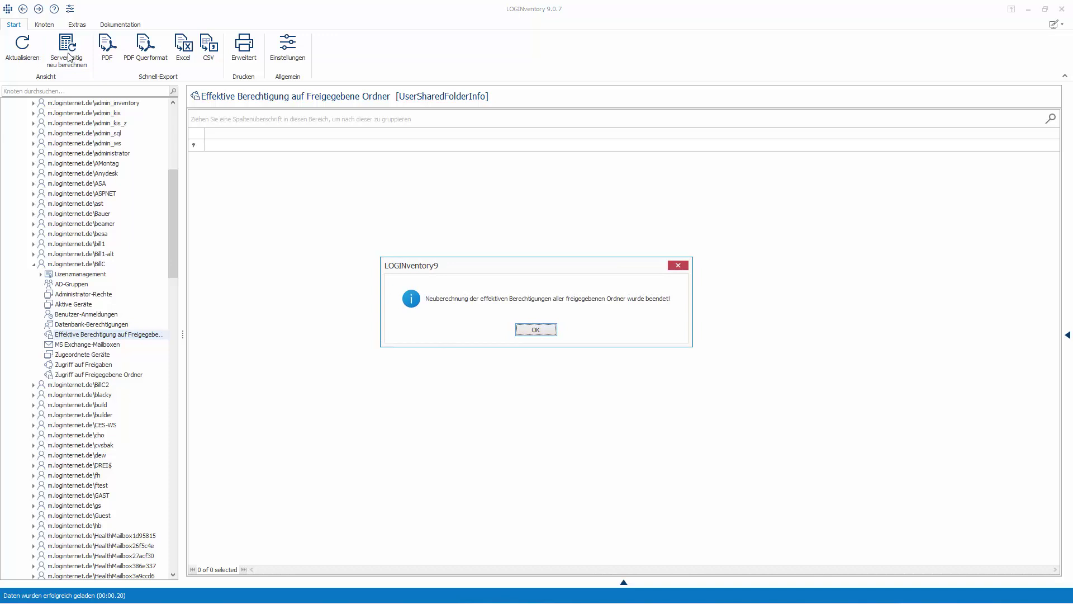
left_click(541, 331)
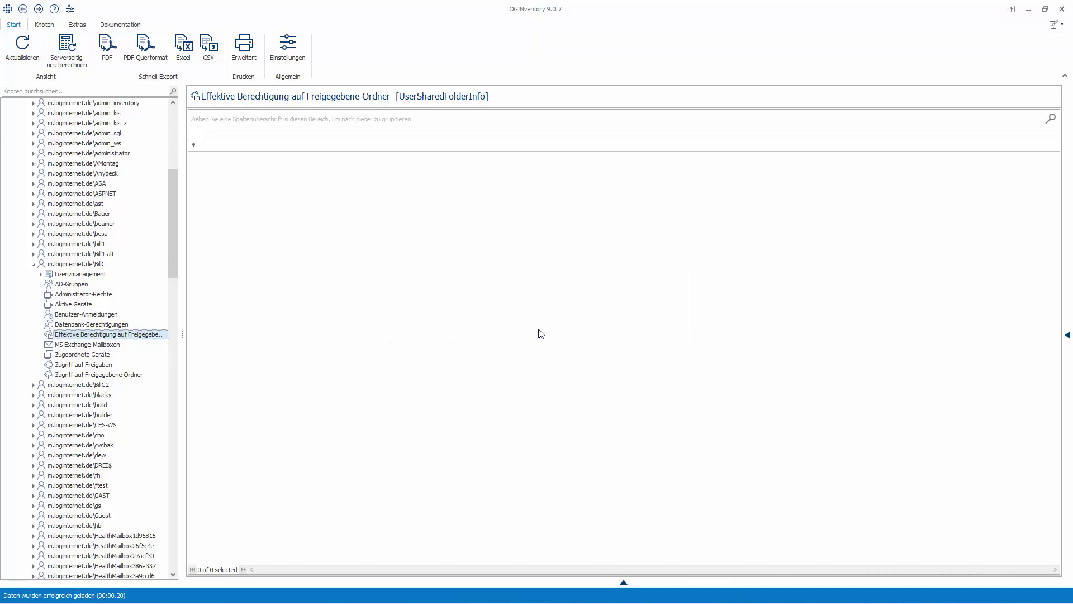
left_click(23, 49)
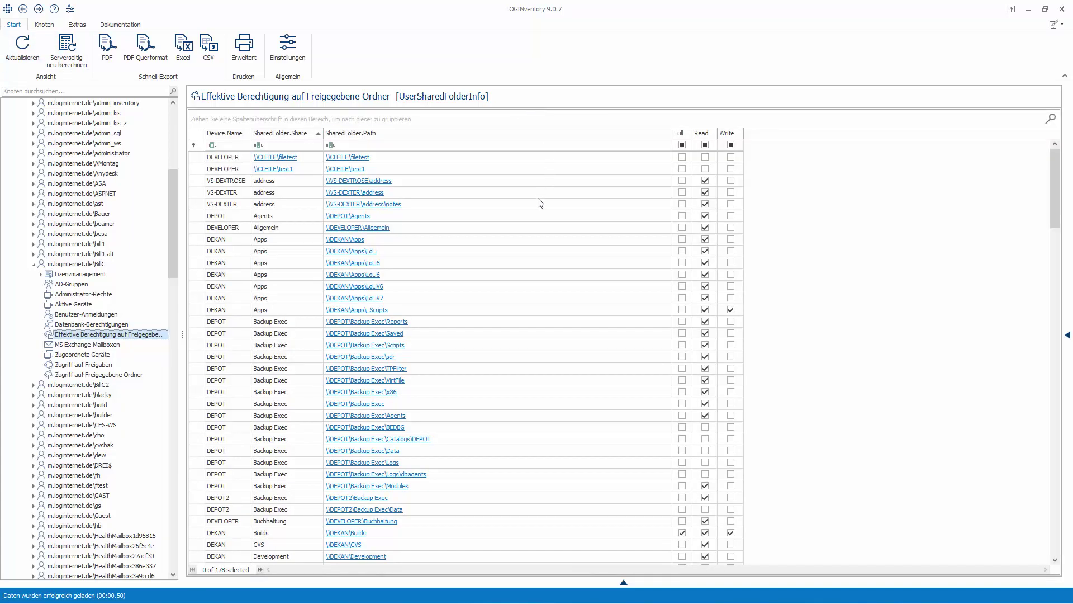
scroll(540, 203, "down", 1)
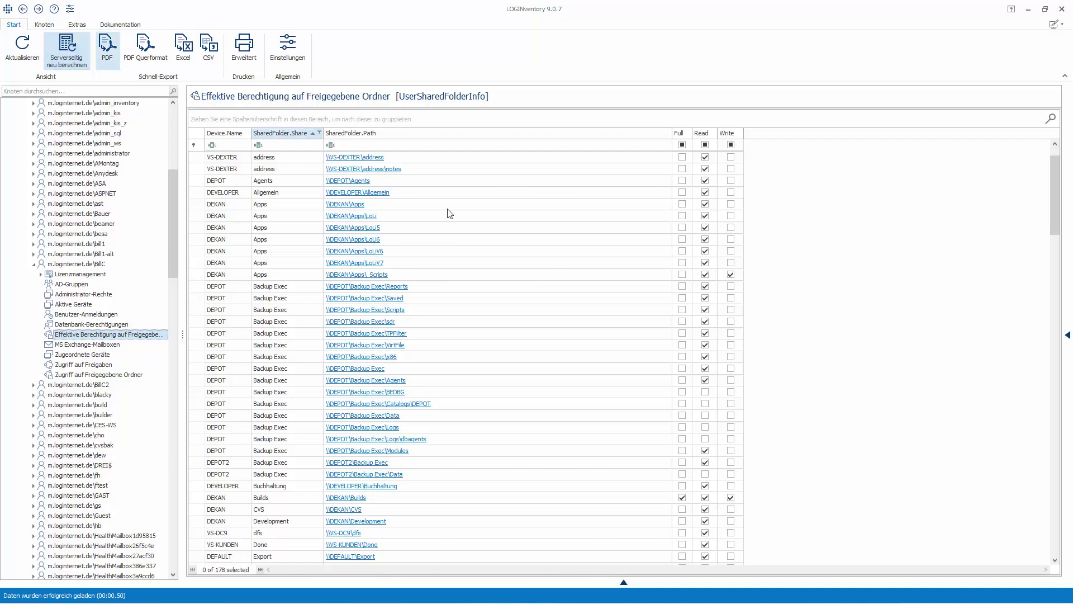
left_click(535, 331)
scroll(565, 266, "down", 1)
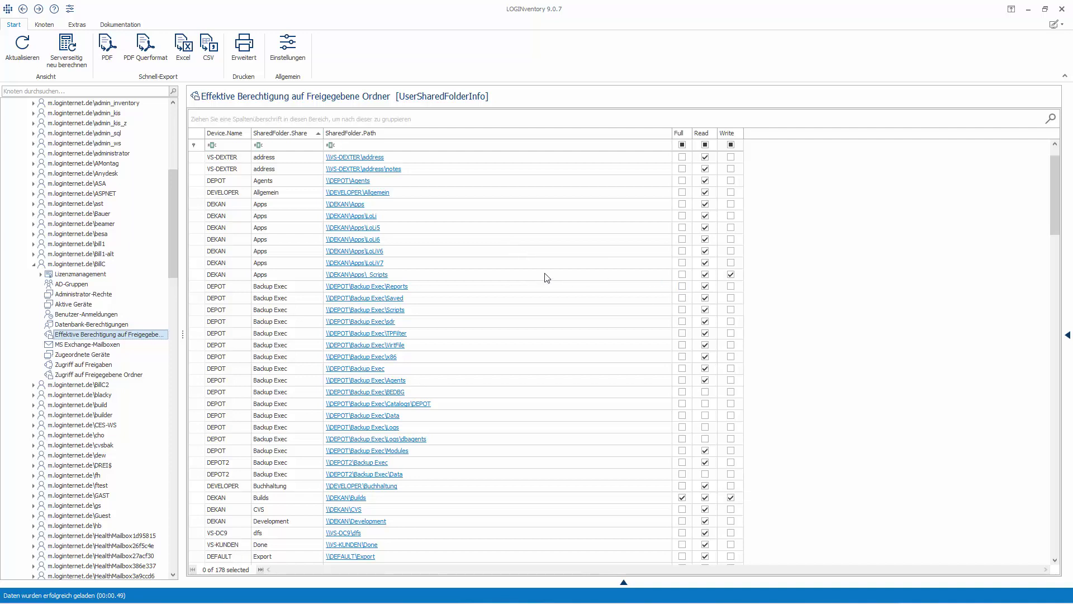
Step: Compare the read and write permissions of the _Scripts folder on DEKAN with those of the Backup Exec folders on DEPOT
left_click(202, 275)
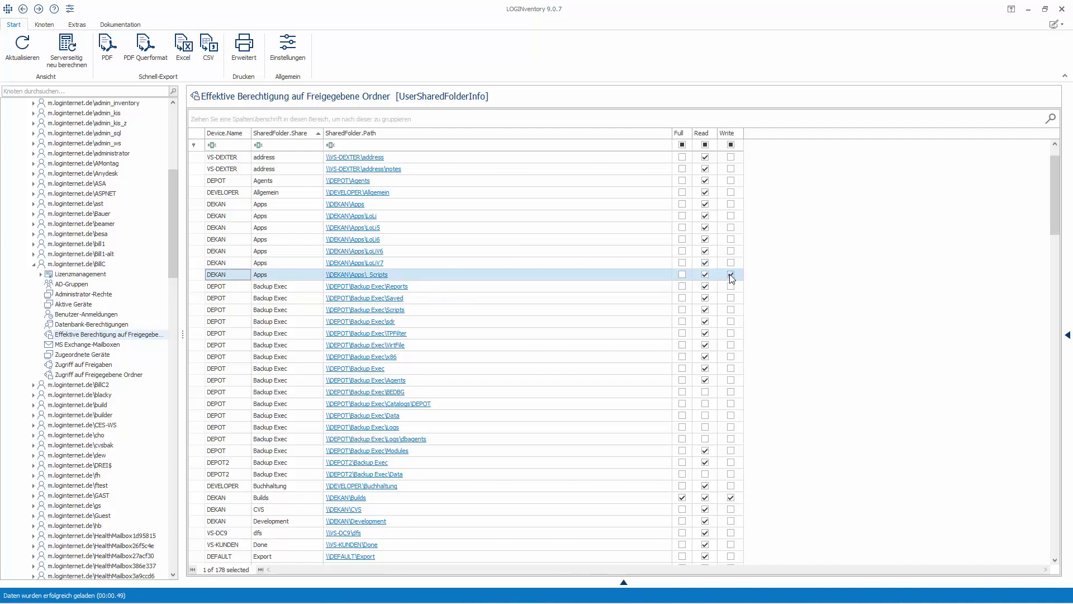
left_click(197, 392)
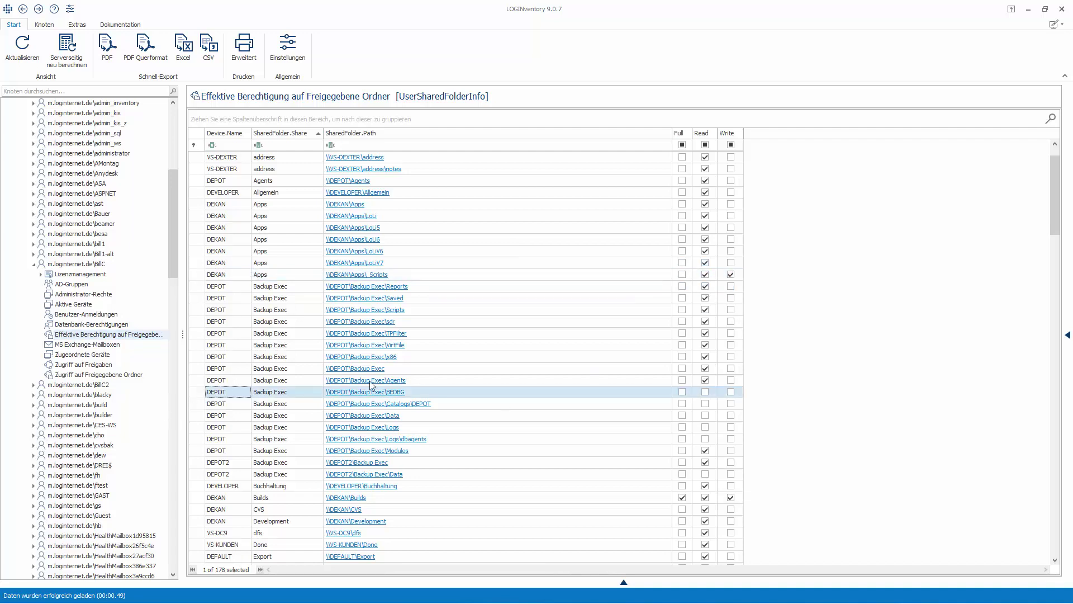
left_click(732, 392)
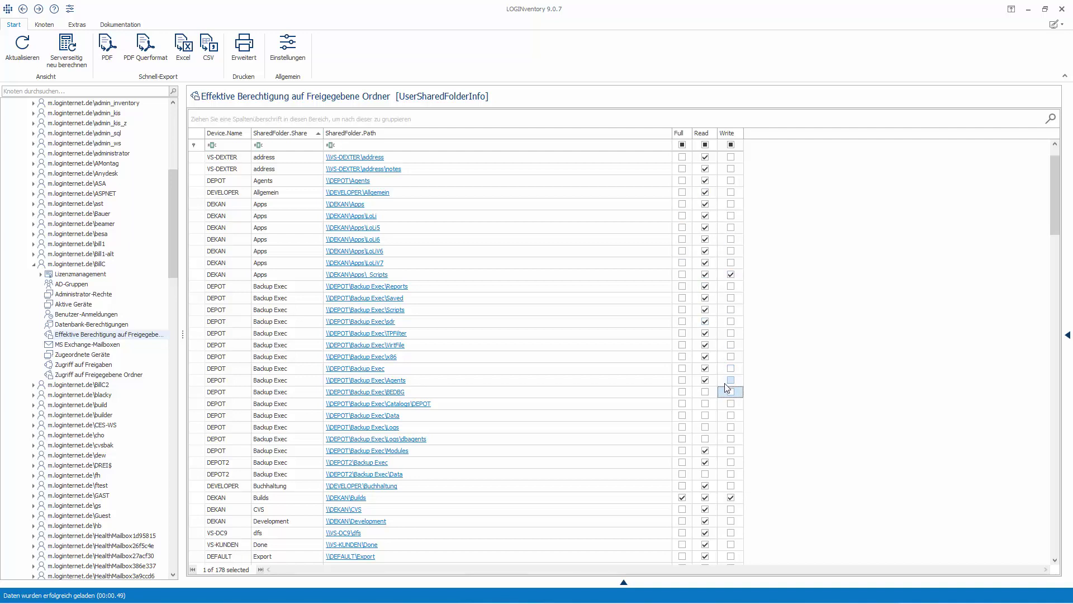
left_click(730, 325)
left_click(731, 275)
Step: Filter the effective permissions to the shared folders where Full is selected
left_click(681, 145)
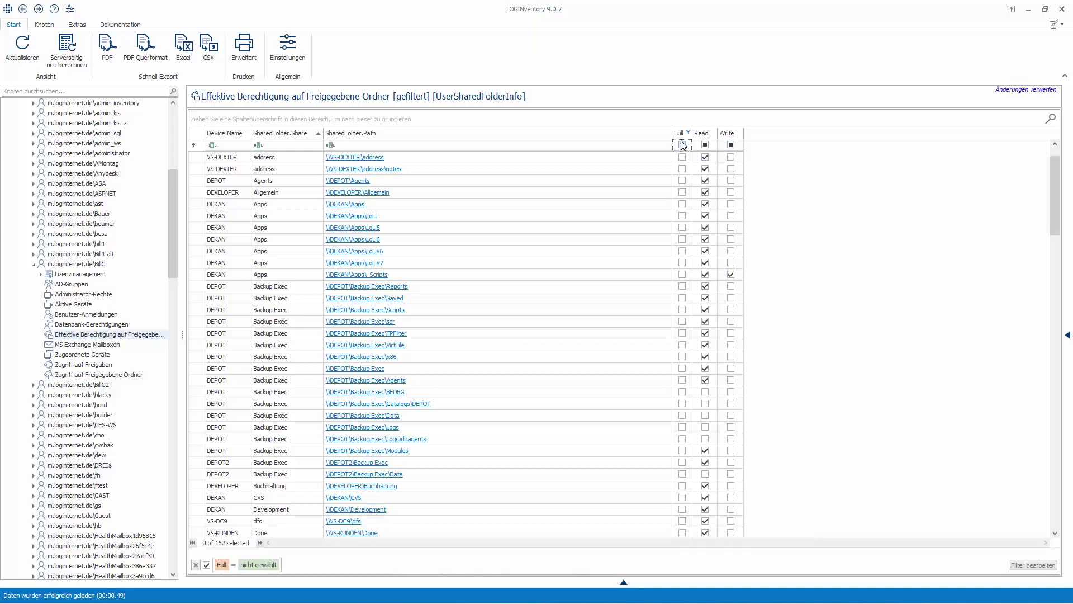
left_click(681, 146)
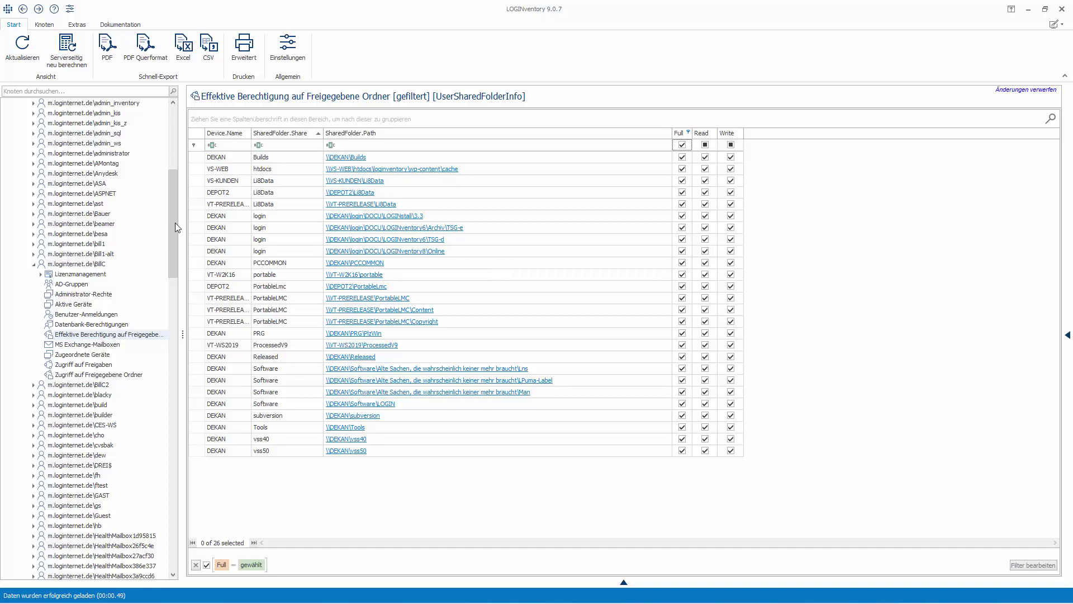
Step: Collapse the Benutzer node and open the Freigaben list in the Berechtigungen folder
left_click_drag(173, 200, 154, 127)
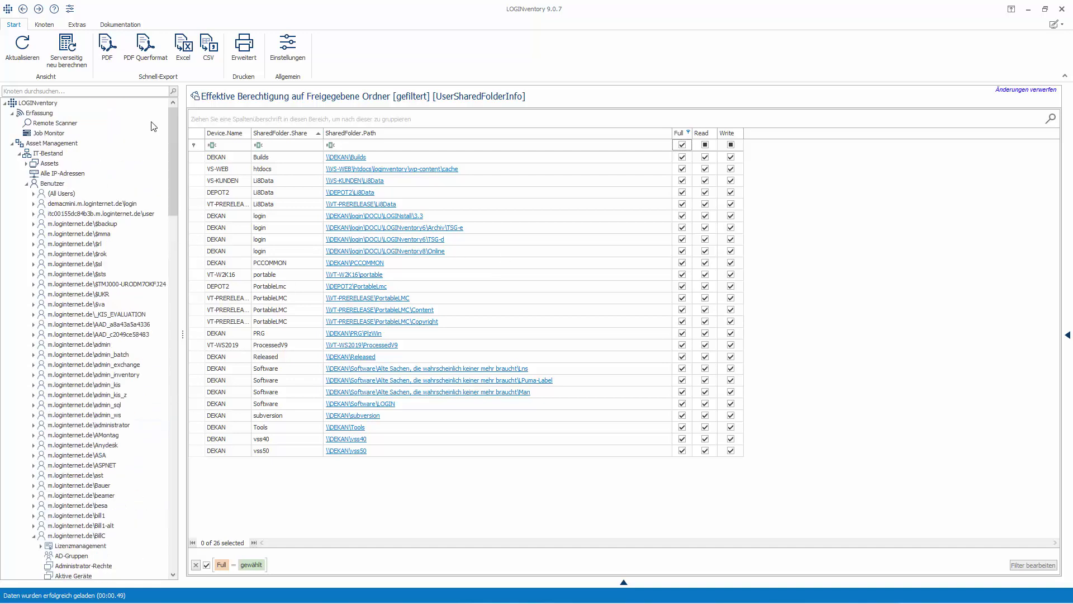
left_click(26, 185)
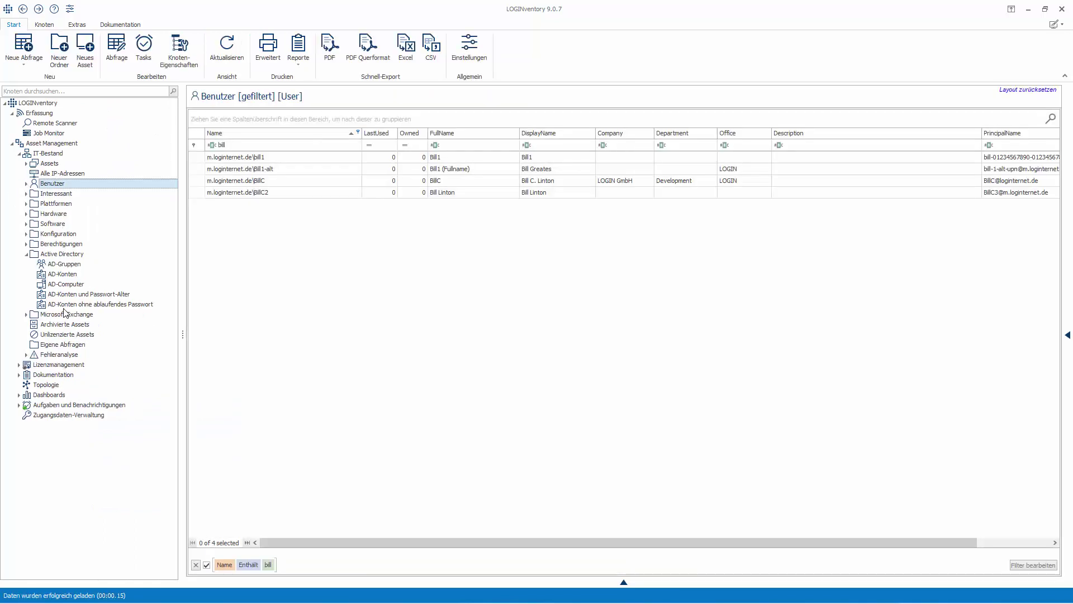
left_click(26, 244)
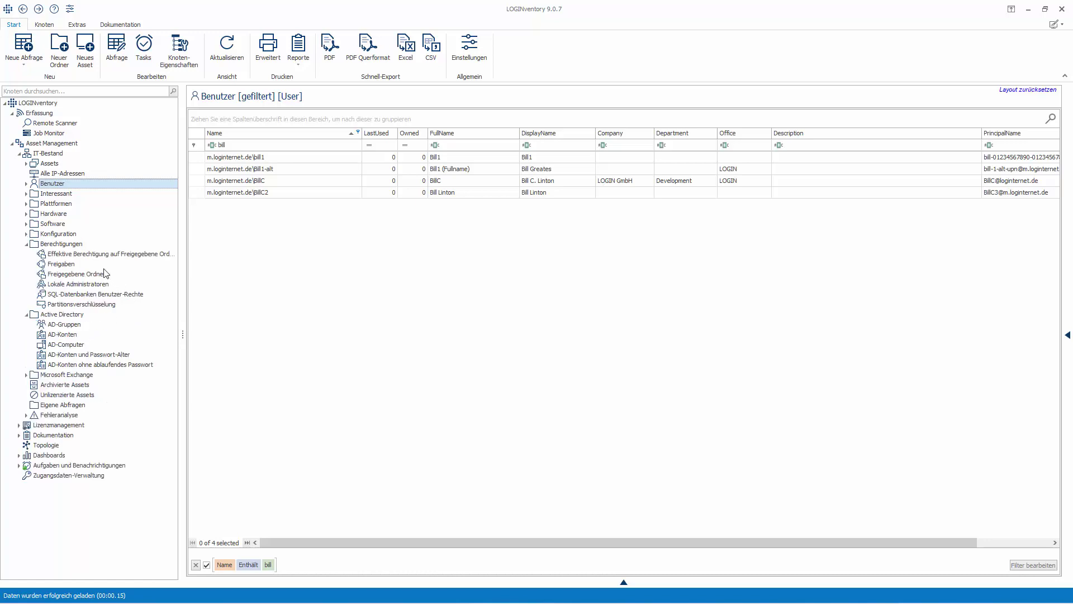
left_click(71, 267)
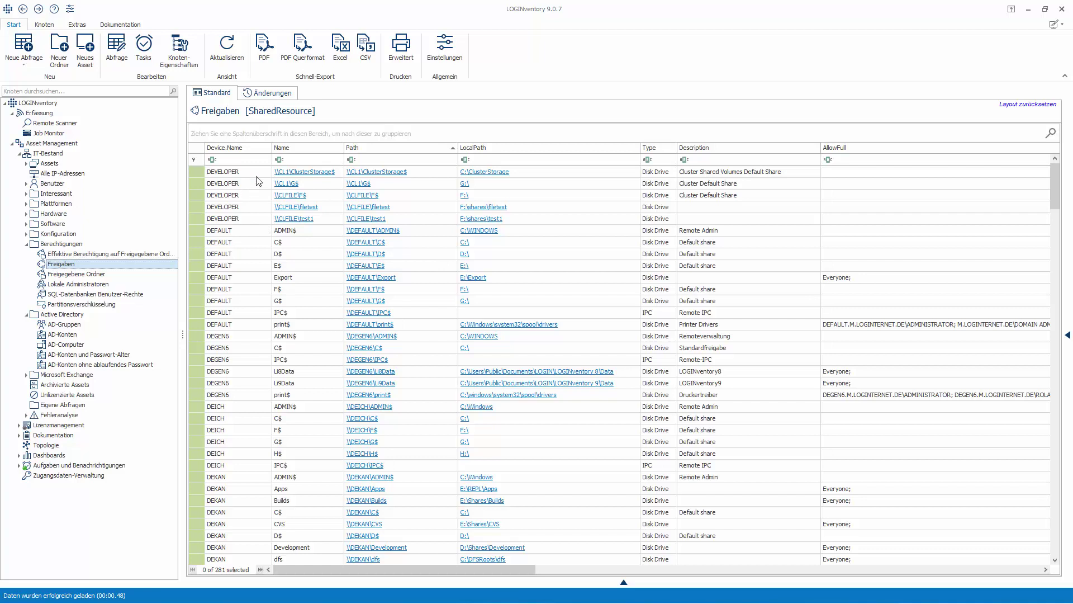
Step: Examine the allow and deny permission columns of the shares, including AllowFull for the Export share on DEFAULT
left_click_drag(438, 566, 603, 565)
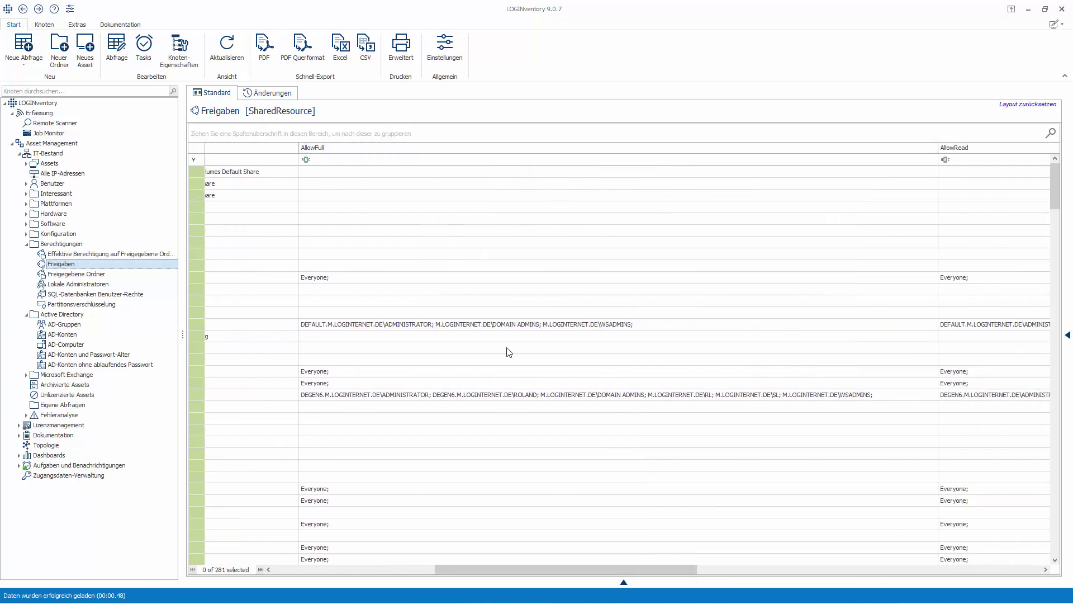
left_click_drag(477, 569, 850, 567)
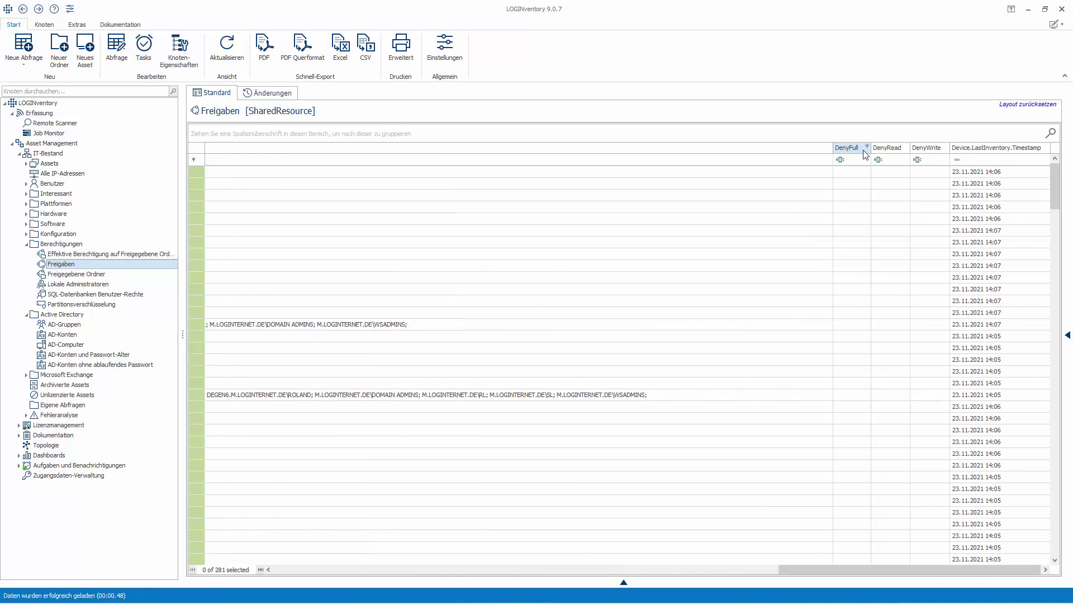
left_click_drag(820, 572, 311, 580)
left_click(849, 282)
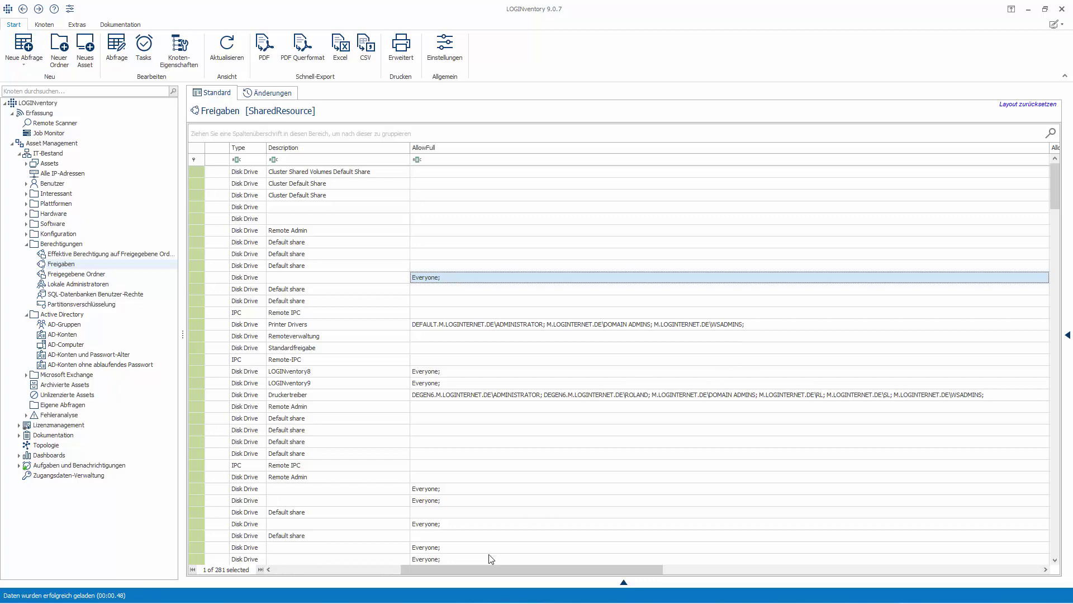
left_click_drag(469, 565, 347, 566)
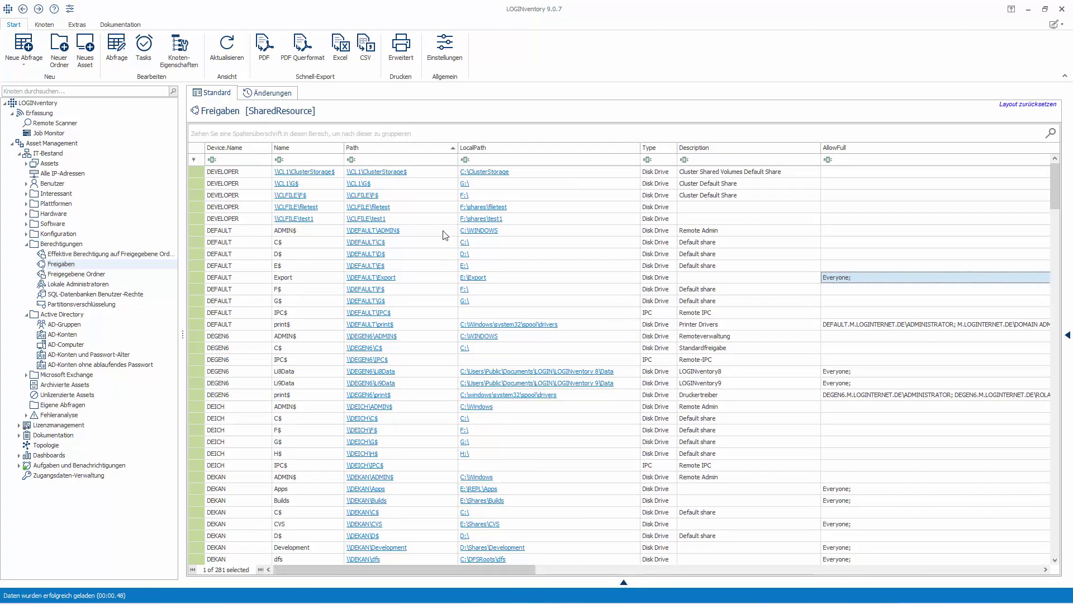
Step: Open the Freigegebene Ordner list and examine the allow, deny and inherited permissions of the Apps folders on DEKAN
left_click(75, 276)
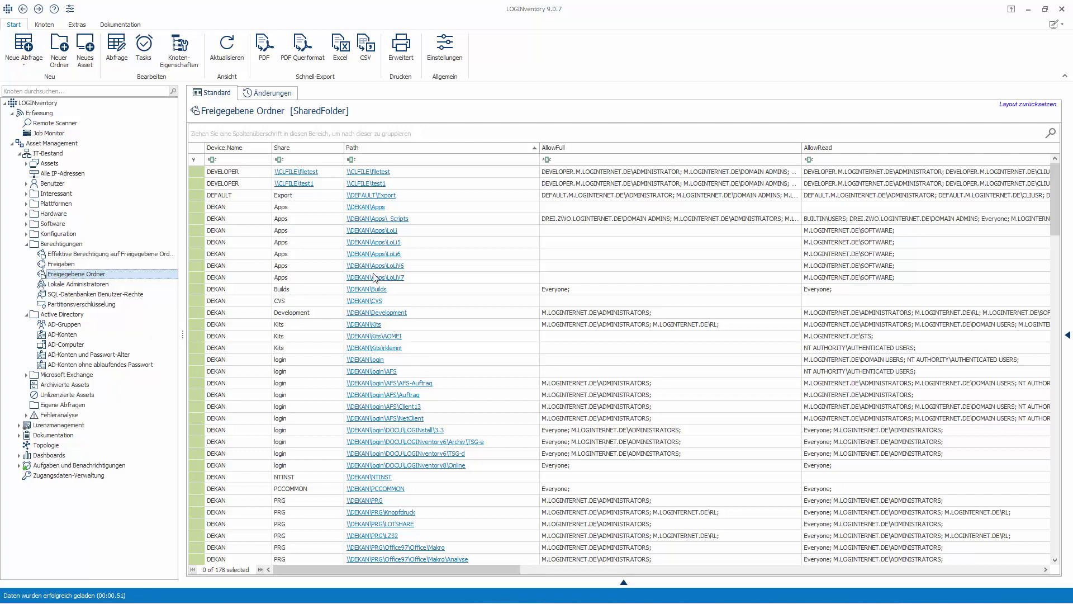
left_click_drag(288, 208, 291, 281)
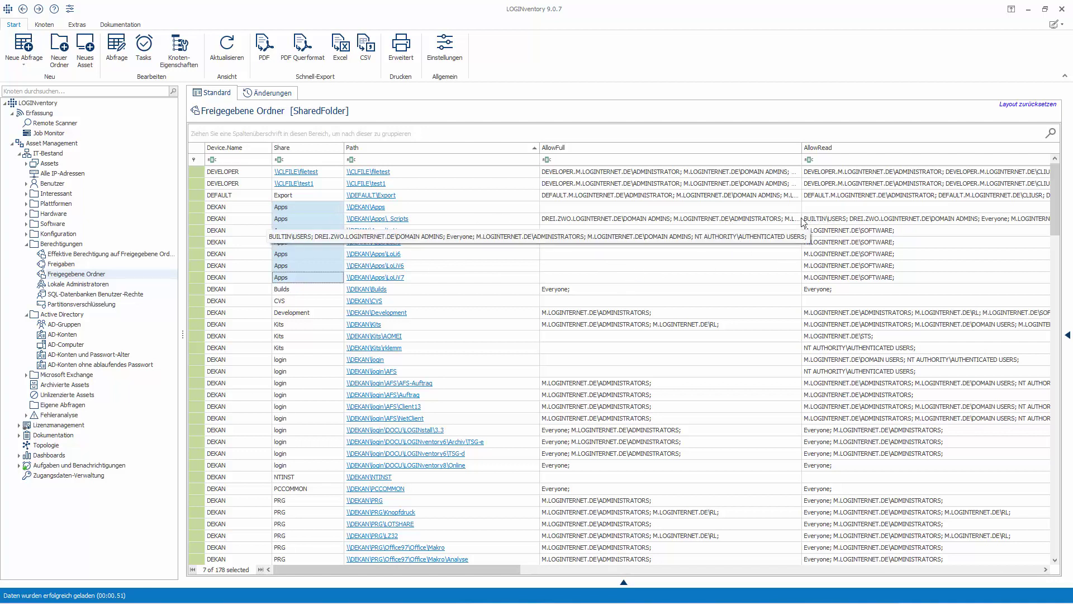
left_click(834, 219)
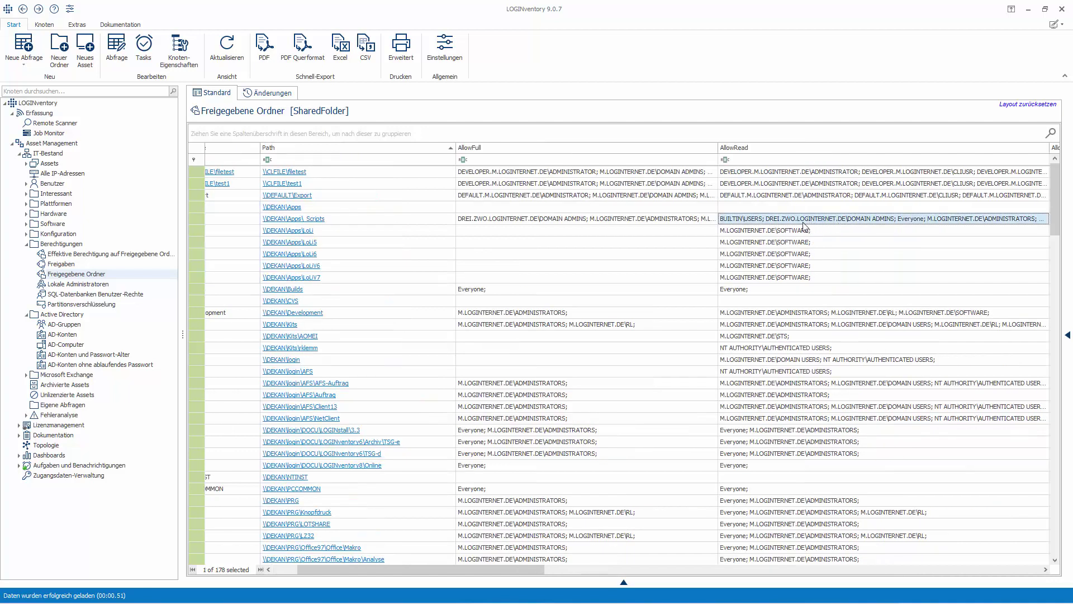
left_click(773, 233)
left_click(777, 243)
left_click(779, 254)
left_click(782, 267)
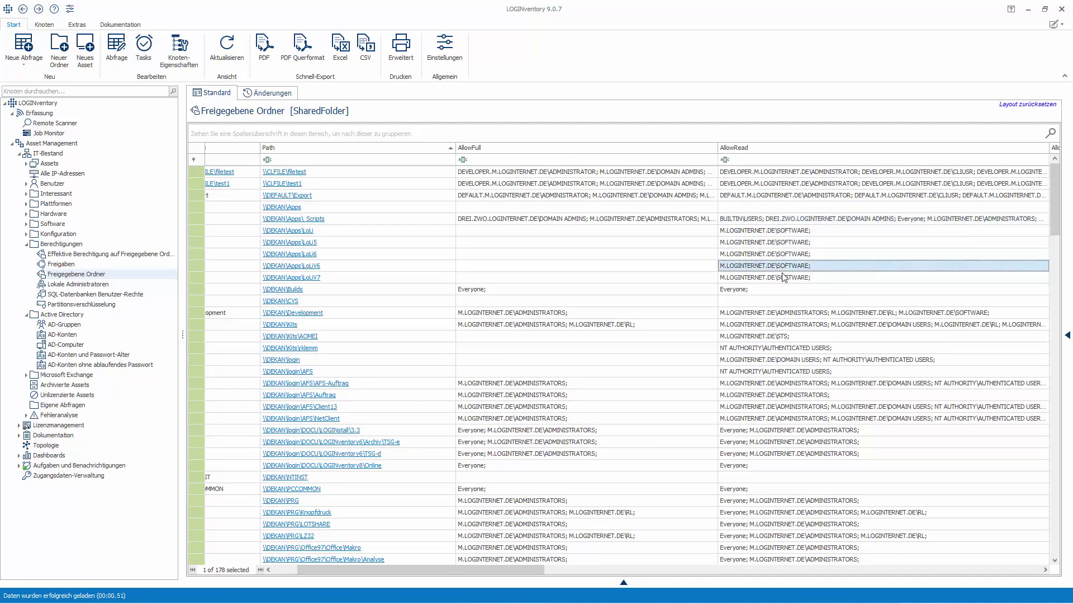
left_click(784, 277)
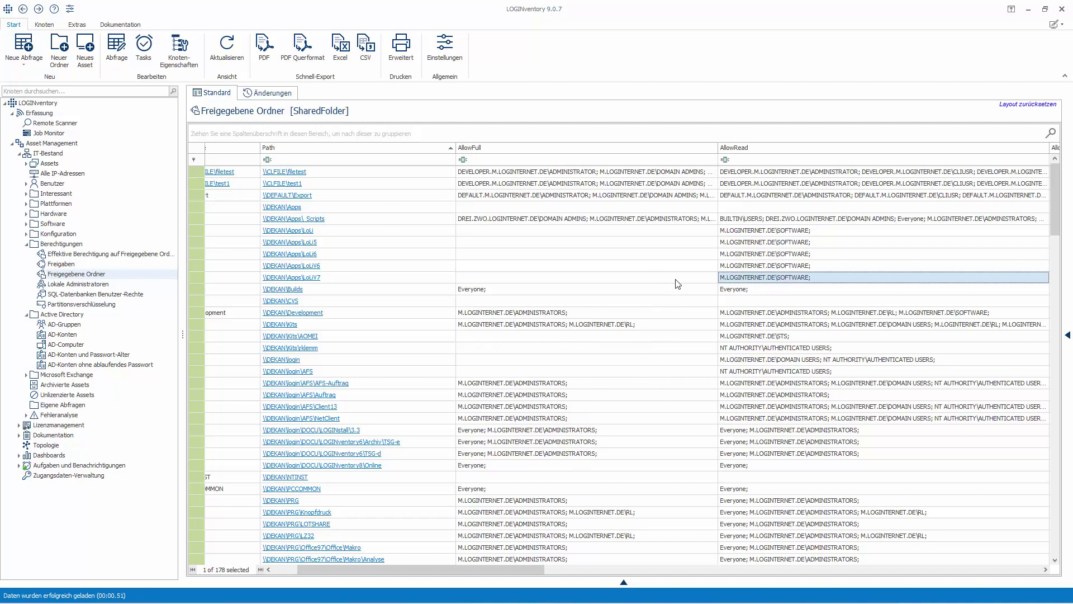
left_click_drag(488, 564, 820, 553)
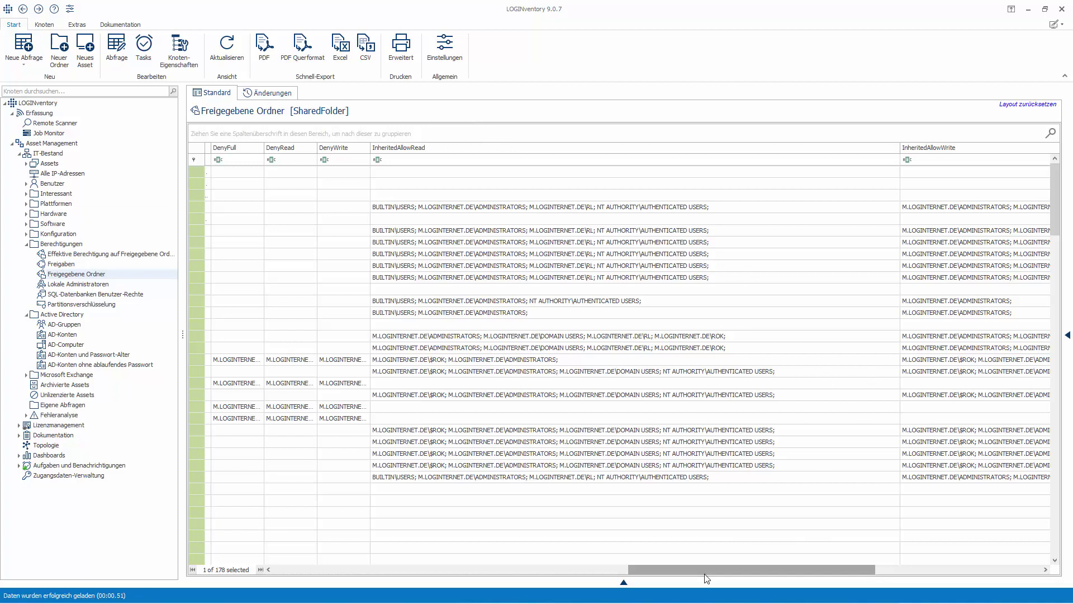
left_click_drag(702, 570, 335, 544)
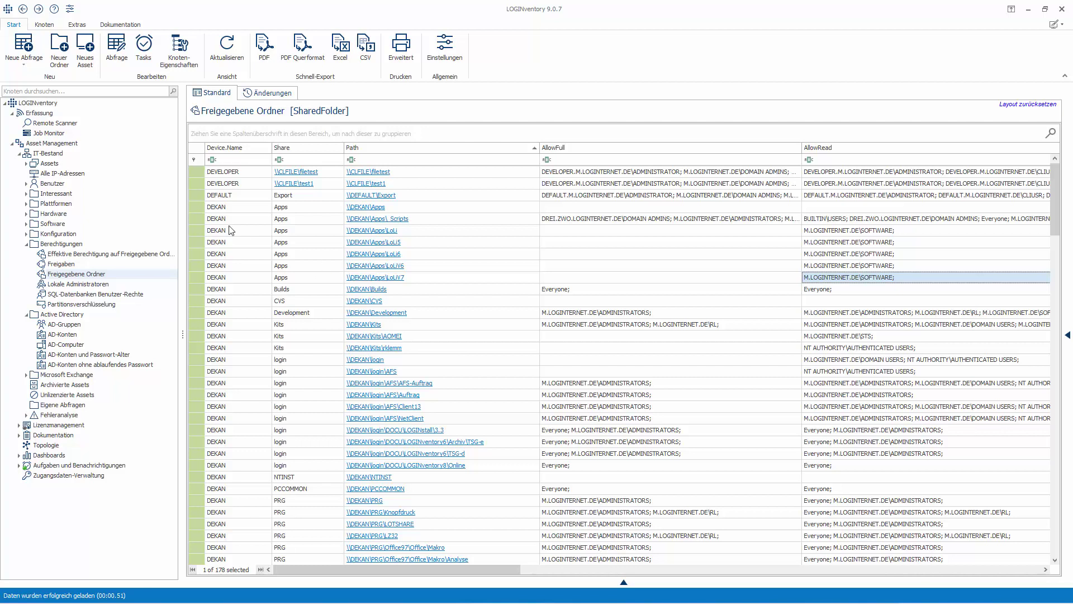
Step: Open the effective permissions on shared folders and filter User.Name by the demo user's account name
left_click(102, 253)
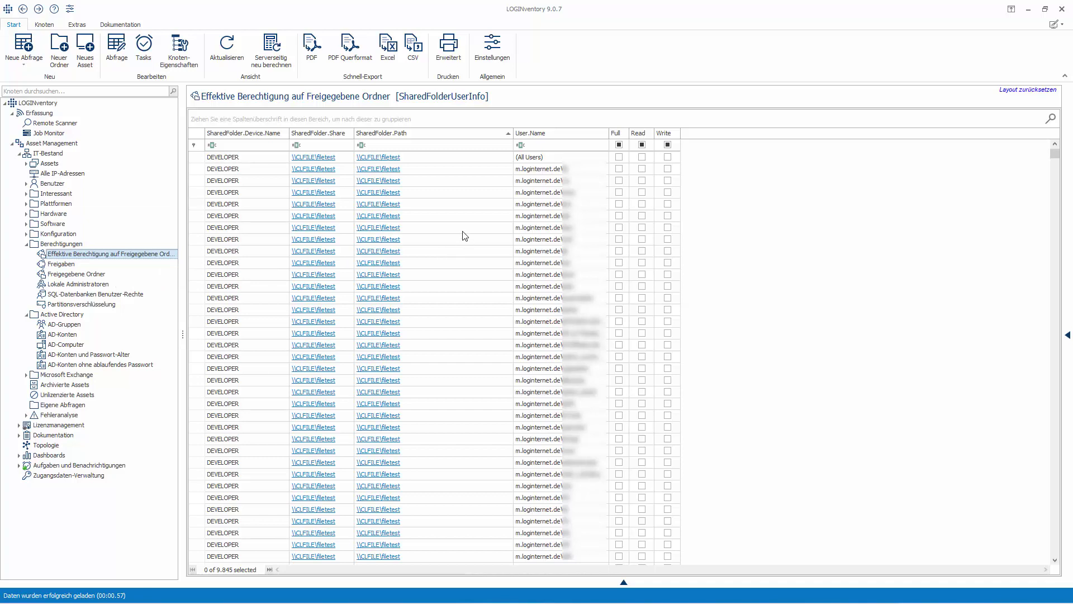
left_click(547, 150)
left_click(547, 146)
type("bilc")
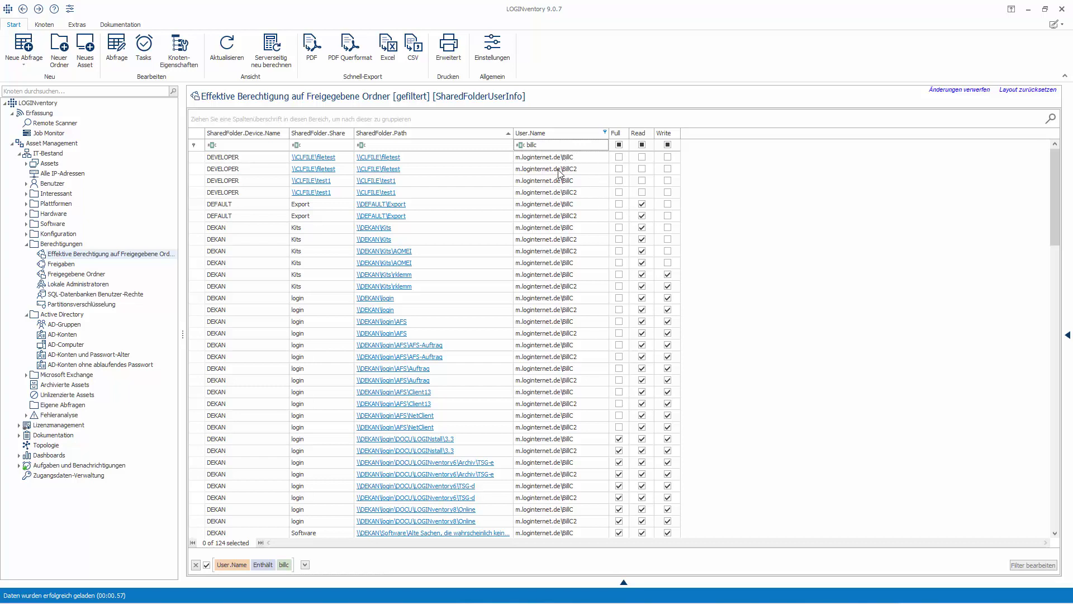
Step: Examine the filtered user's Full, Read and Write permissions on the shared folders from DEKAN through DEPOT2
left_click(486, 214)
scroll(485, 209, "down", 4)
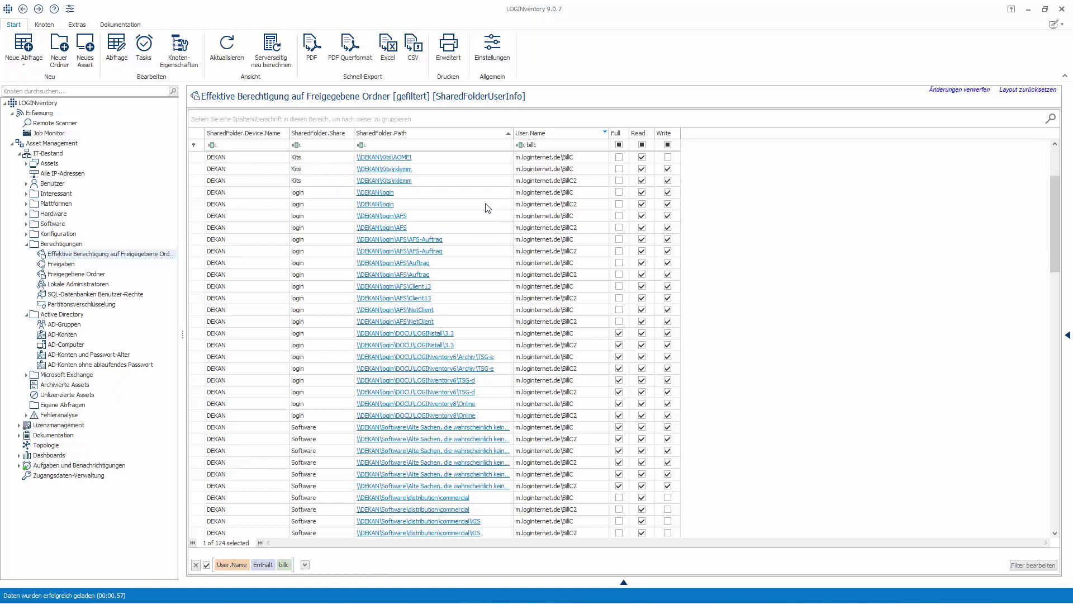
scroll(485, 204, "down", 14)
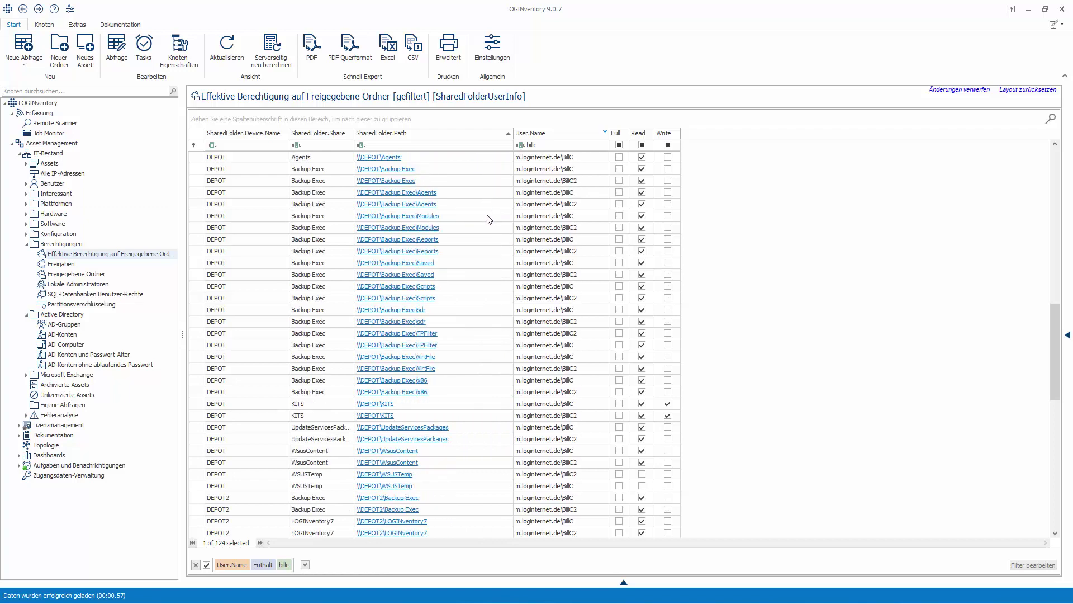
scroll(491, 224, "up", 8)
scroll(492, 223, "up", 9)
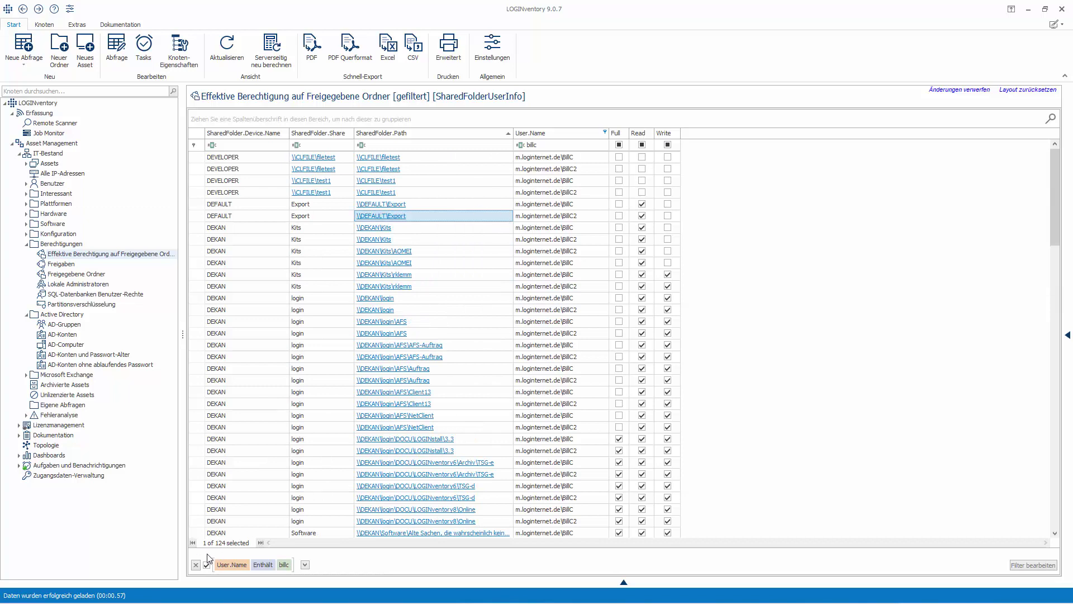
Step: Clear the user filter and examine the effective permissions on \\DEKAN\Apps\LoLi, including Read for (All Users)
left_click(196, 564)
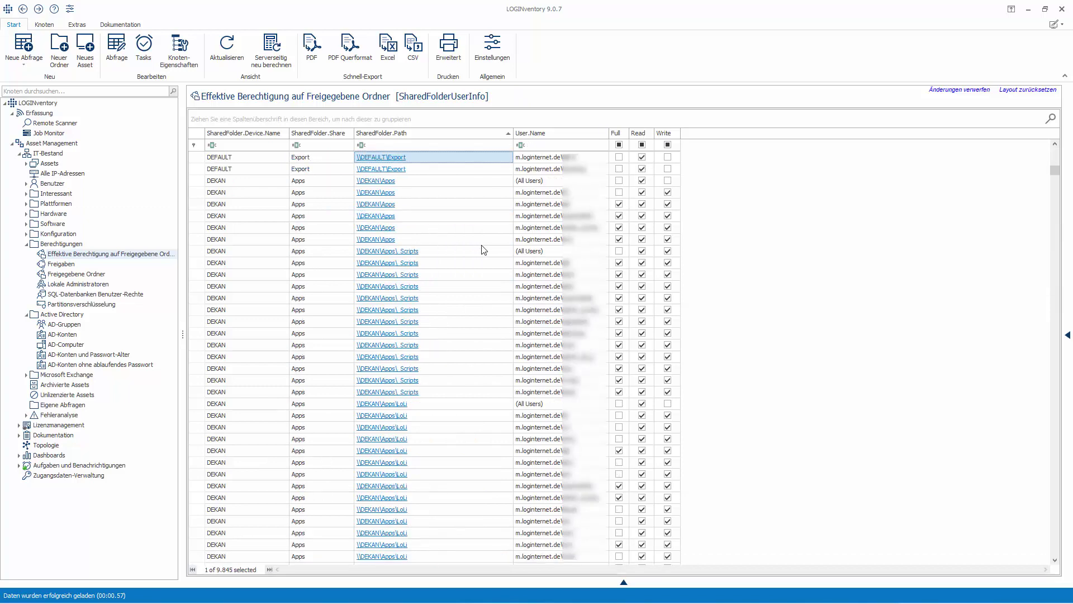
scroll(440, 248, "down", 6)
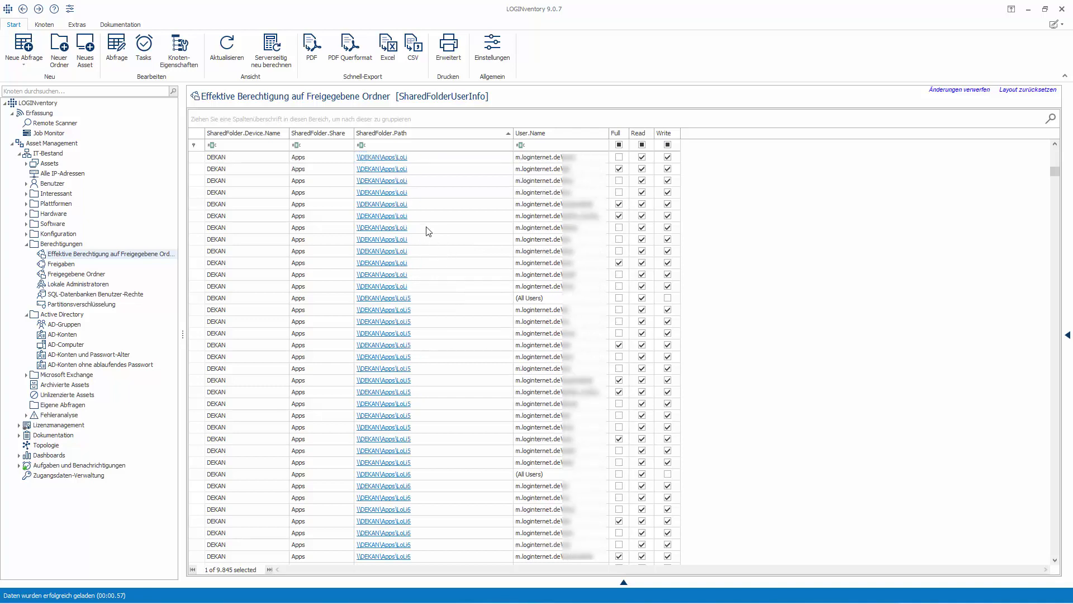
scroll(431, 240, "up", 1)
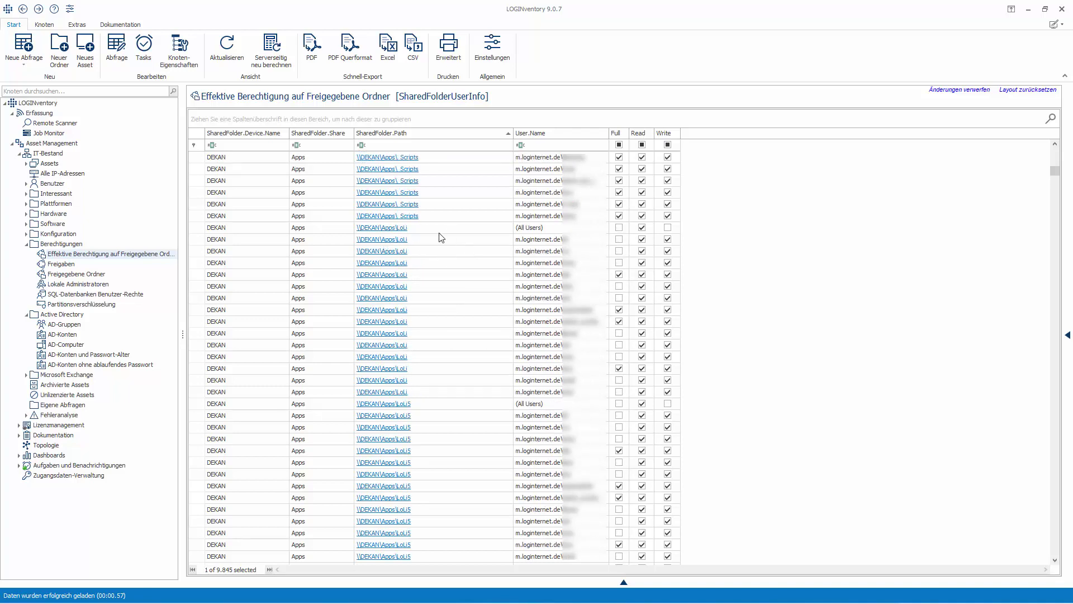
left_click(401, 229)
left_click(393, 395, "shift")
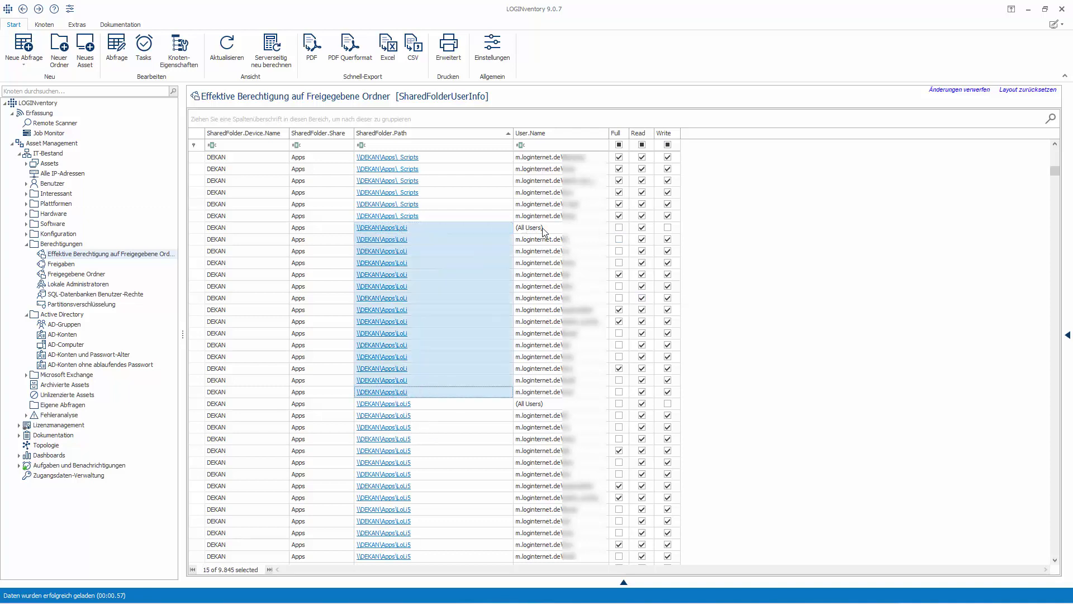
left_click(645, 232)
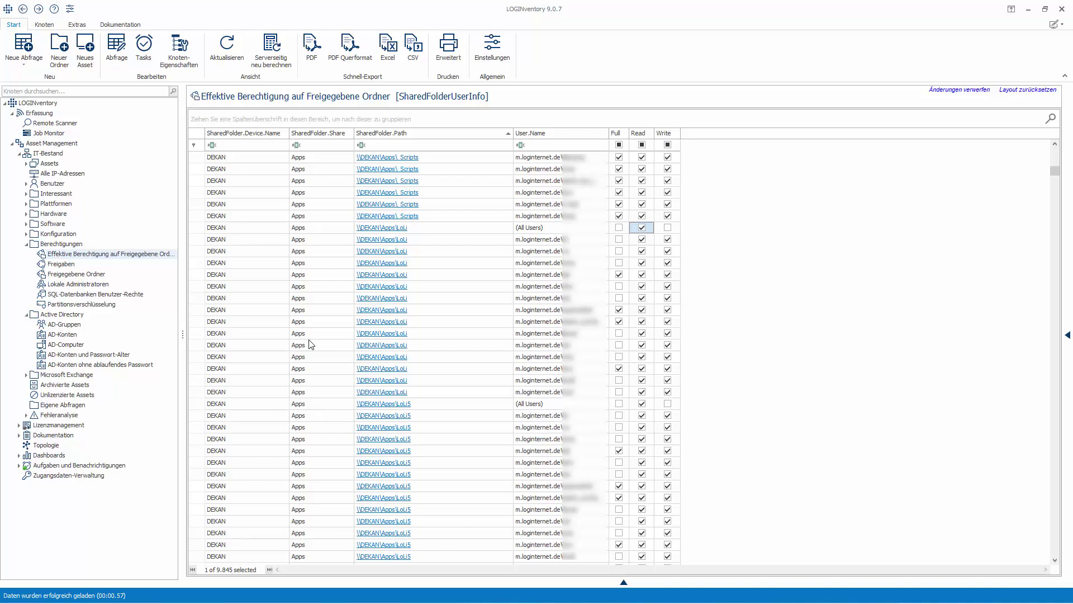
Step: Open the demo user's account from the Benutzer list and display its effective permissions on shared folders
left_click(47, 184)
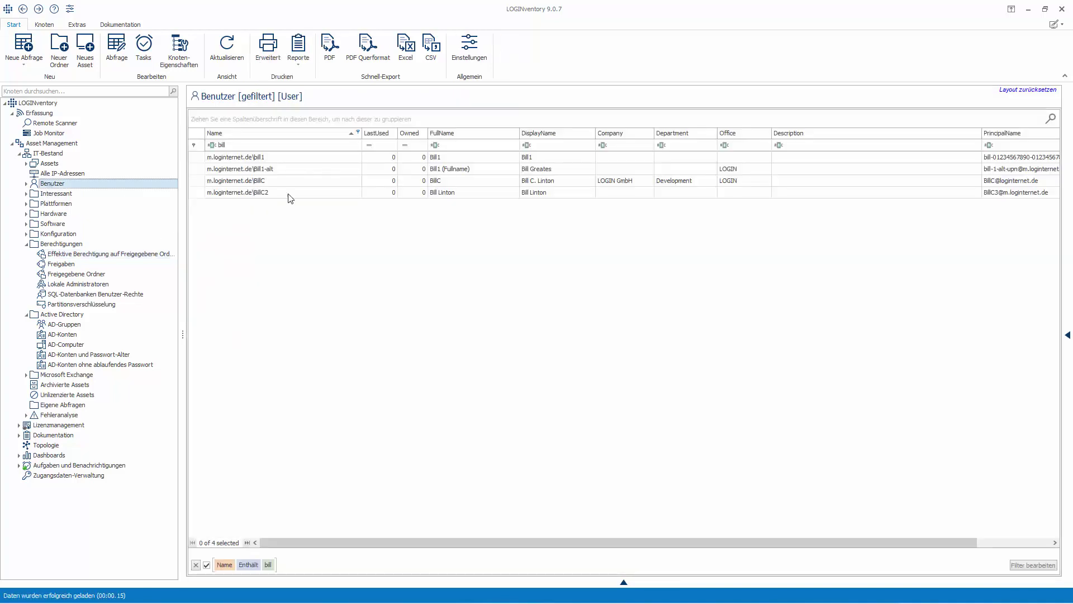
double_click(253, 183)
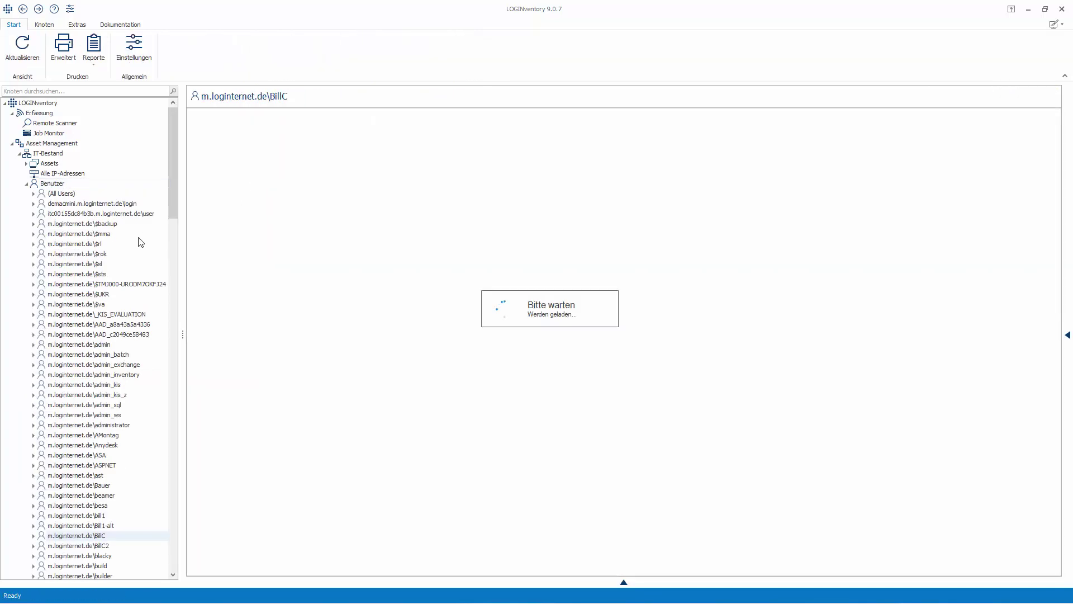
left_click(34, 385)
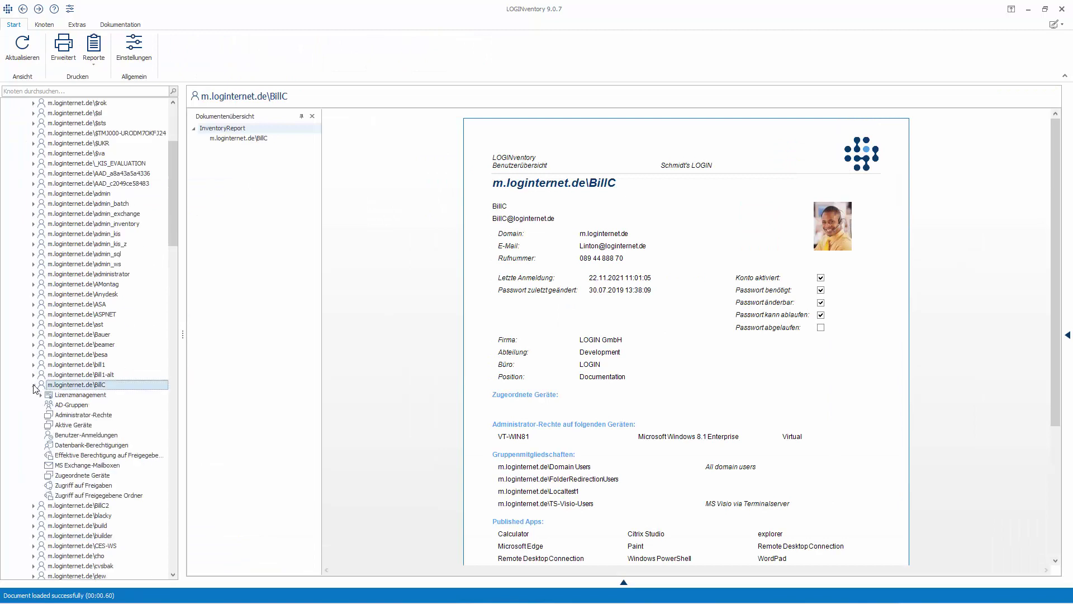
left_click(120, 456)
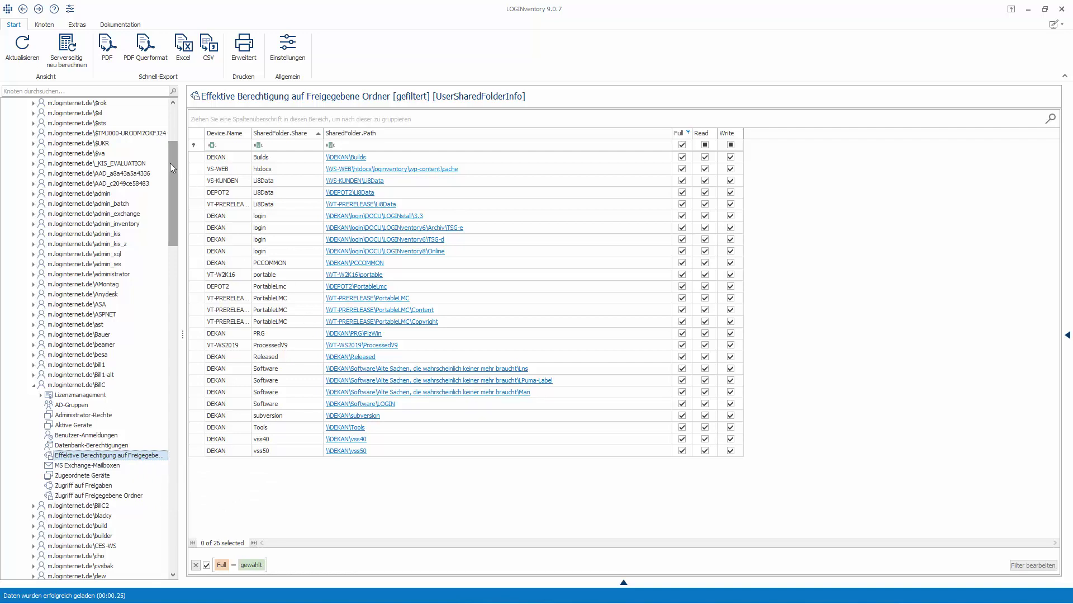
Step: Collapse the Benutzer node and view the Lokale Administratoren and SQL-Datenbanken Benutzer-Rechte lists in the Berechtigungen folder
scroll(170, 163, "up", 5)
left_click(26, 183)
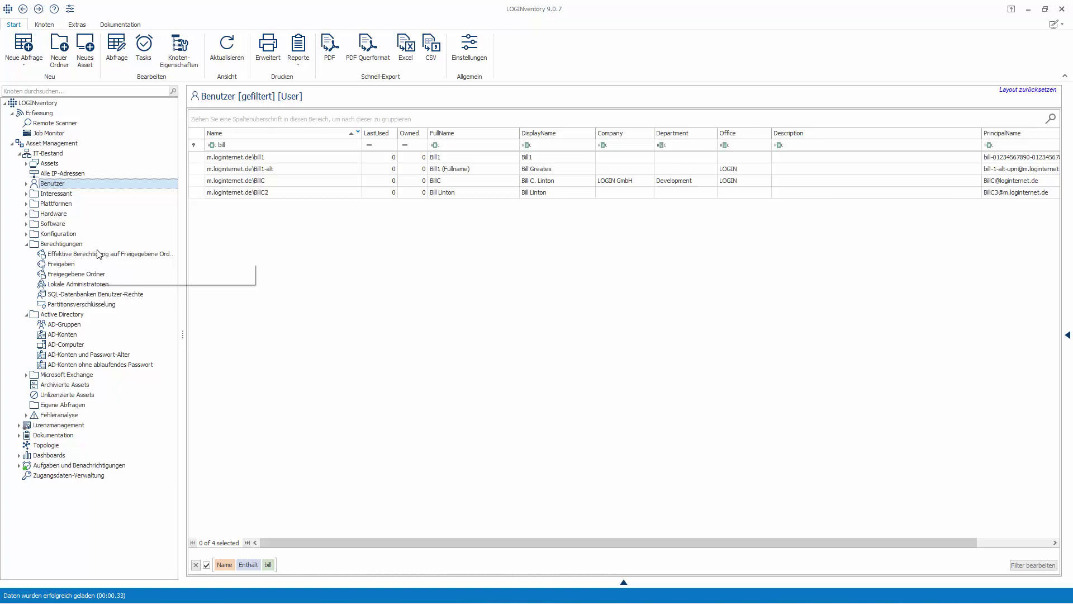
left_click(87, 284)
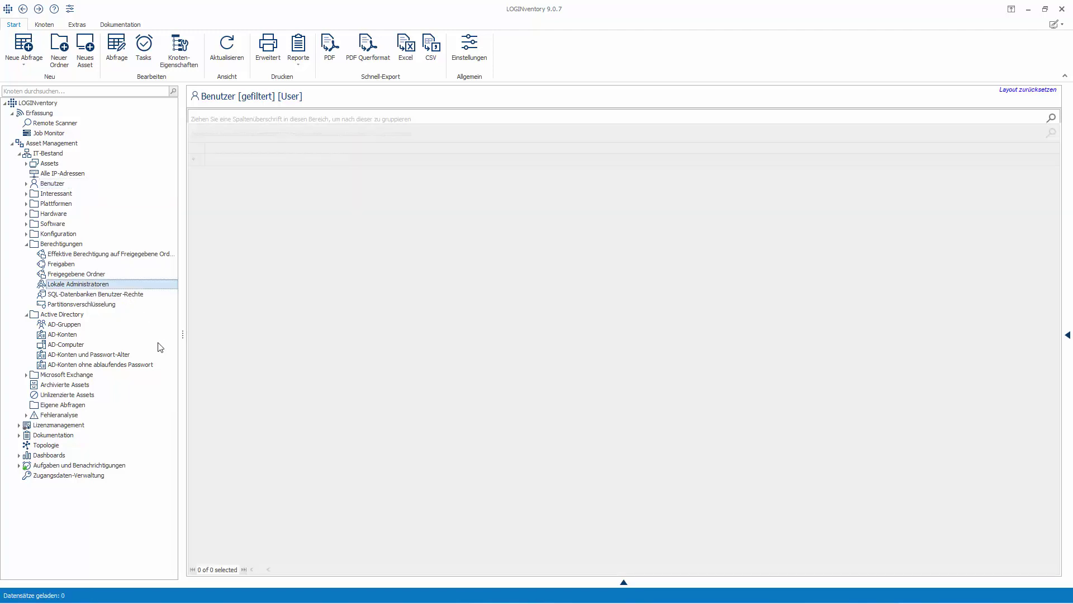
left_click(146, 295)
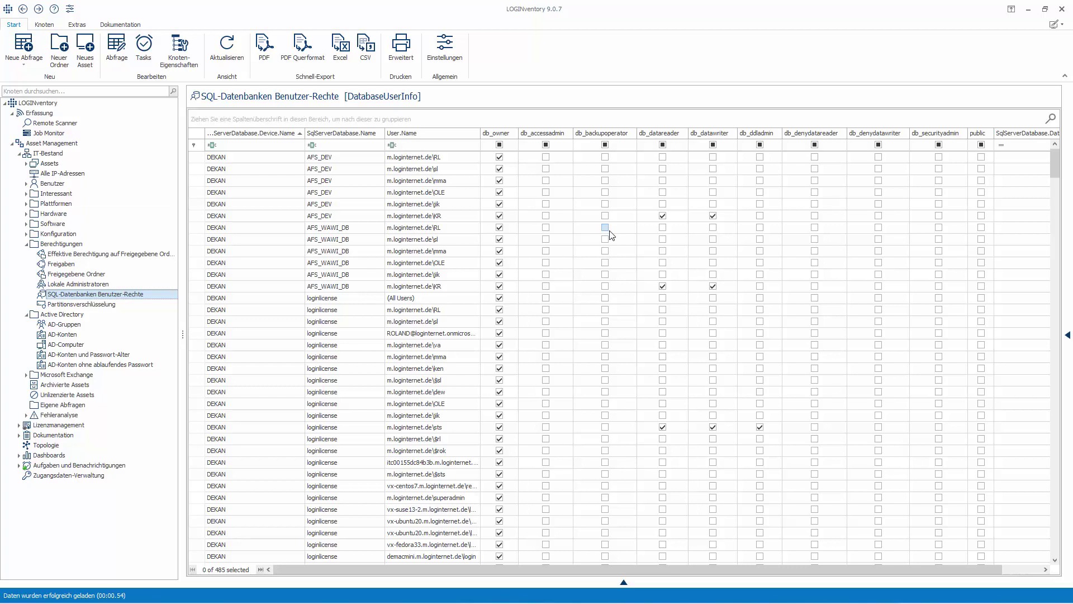
Step: Show the definition types available for a new Remote Scanner definition, including SQL Server Inventarisierung
left_click(55, 123)
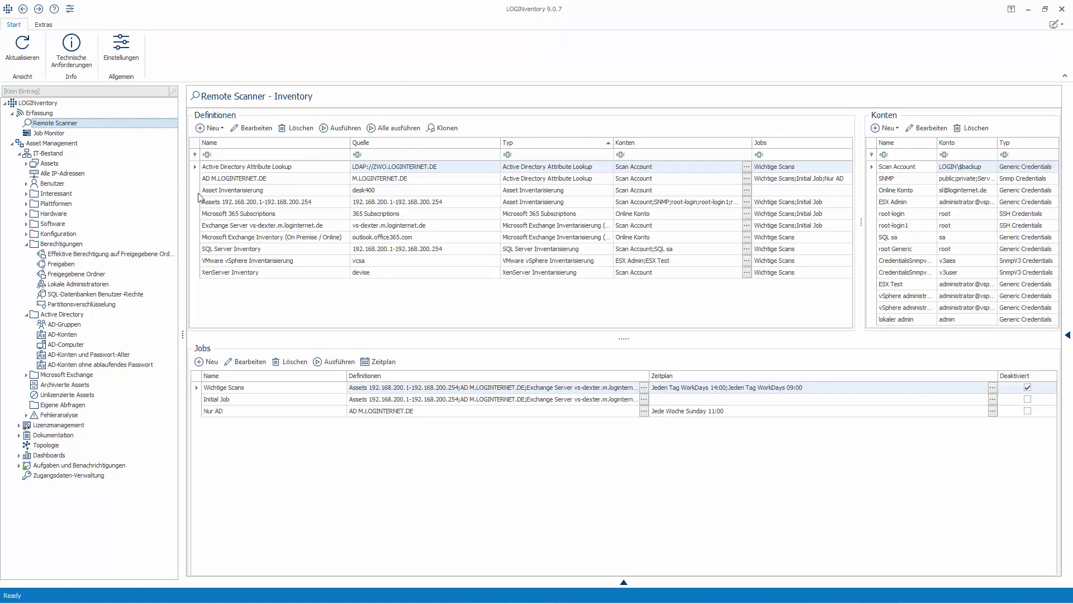
left_click(215, 128)
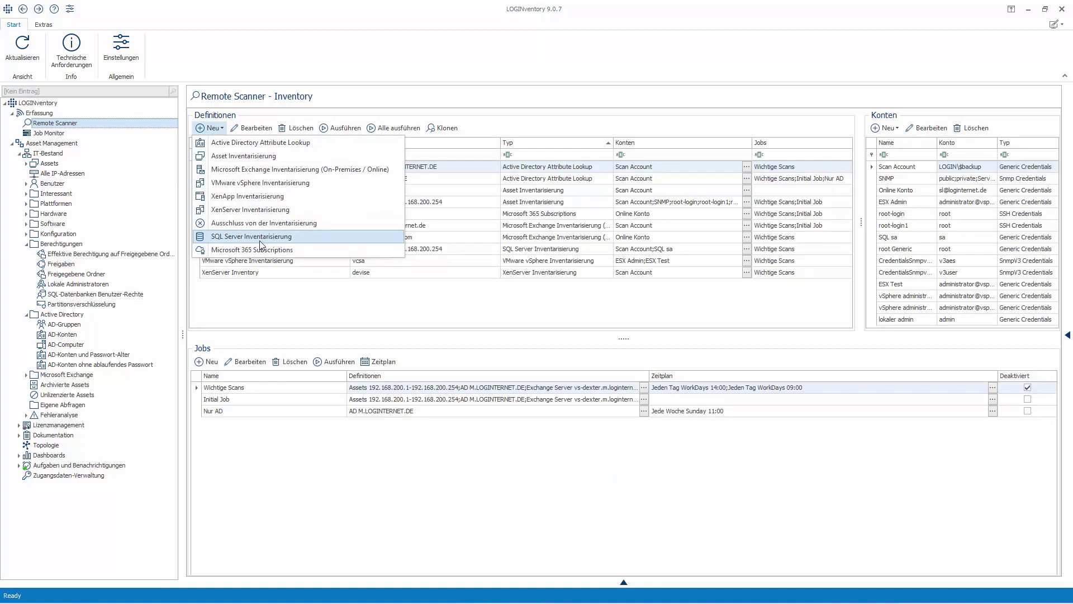
Step: Return to the SQL-Datenbanken Benutzer-Rechte list, and open the Partitionsverschlüsselung list
left_click(85, 294)
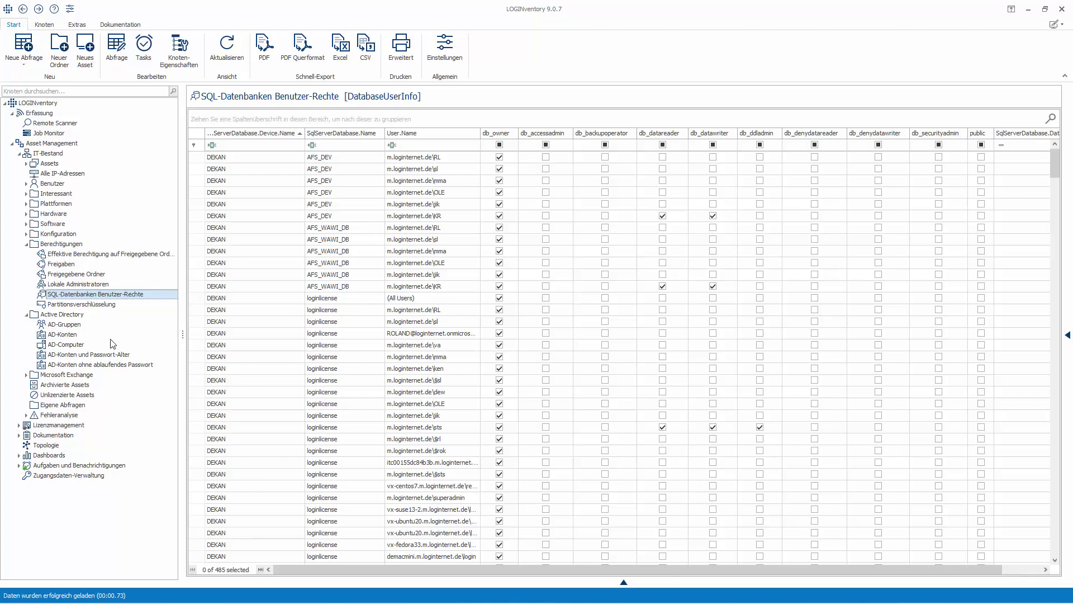
left_click(88, 304)
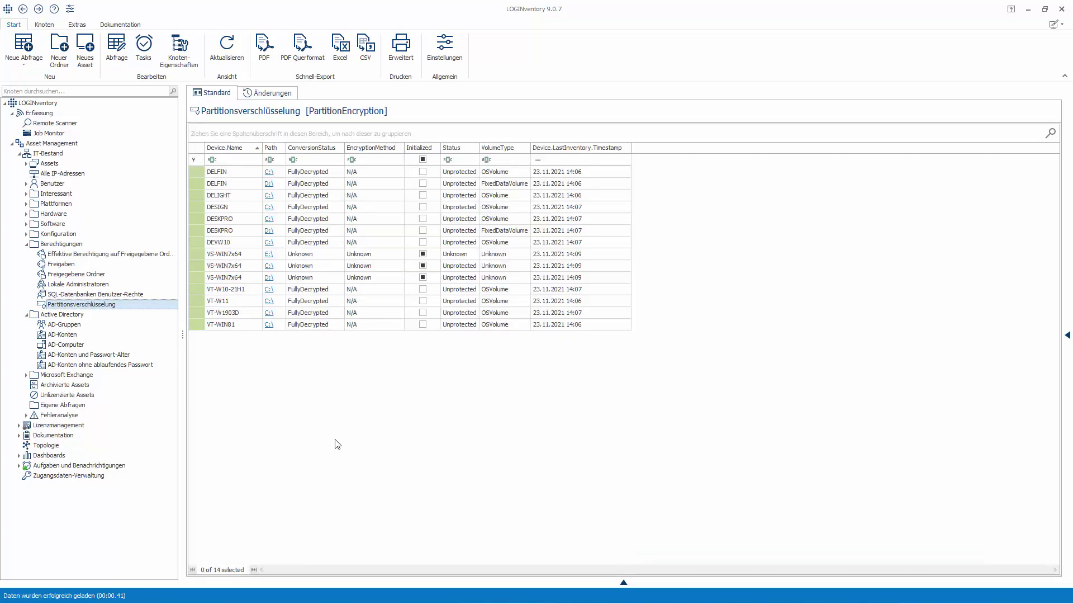